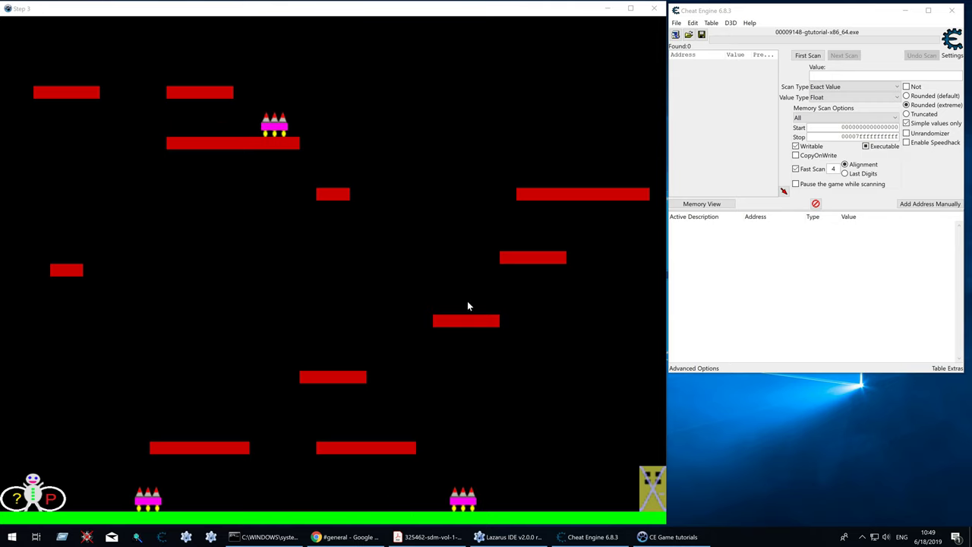
- Attach Cheat Engine to the CE Game tutorials process (gtutorial-x86_64.exe)
click(332, 345)
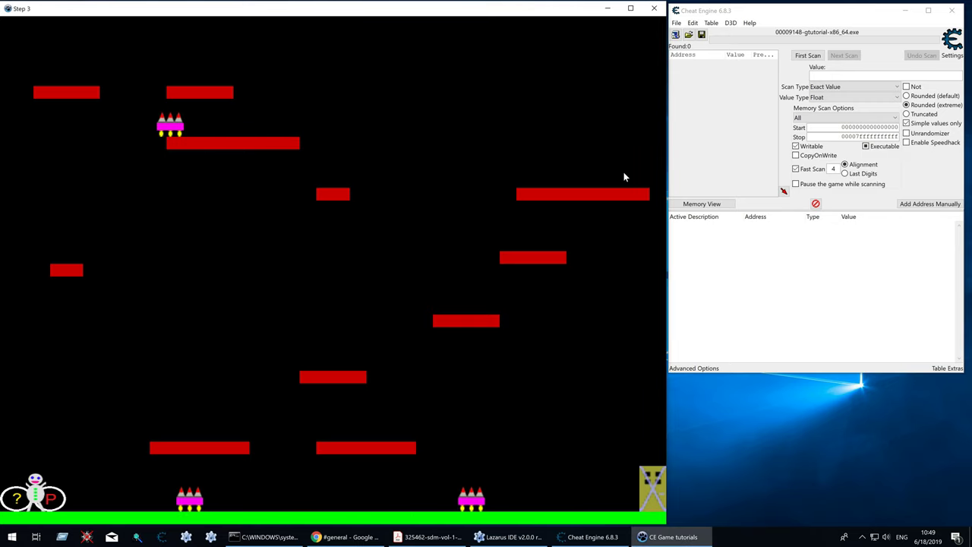
click(702, 129)
click(675, 34)
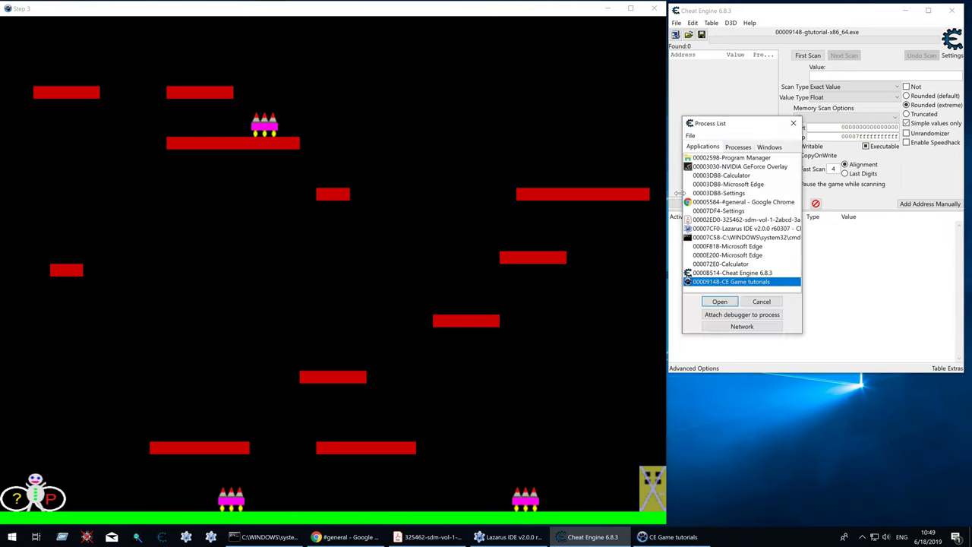
double_click(725, 281)
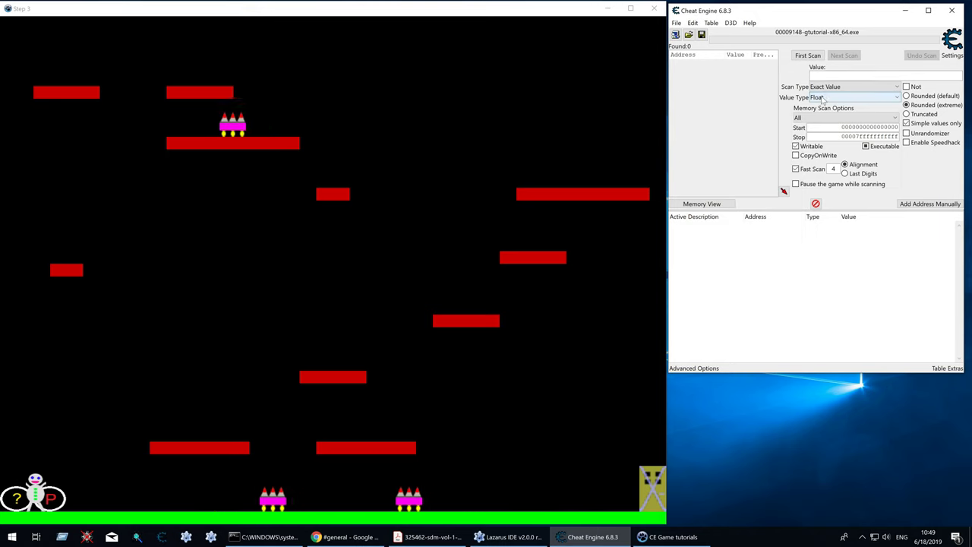
- Run an All-types Unknown initial value first scan, finding 44,572,672 addresses
click(850, 98)
click(827, 172)
click(850, 87)
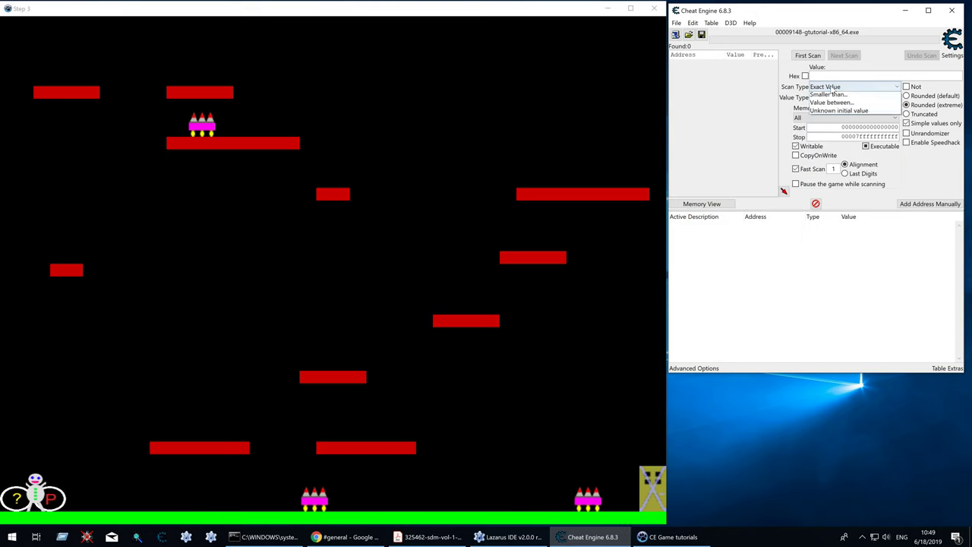
click(835, 129)
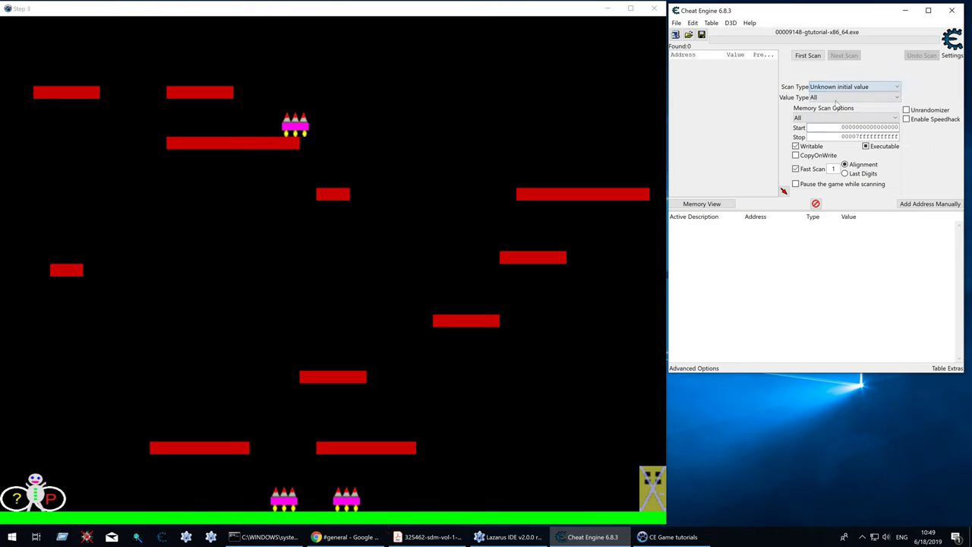
click(807, 56)
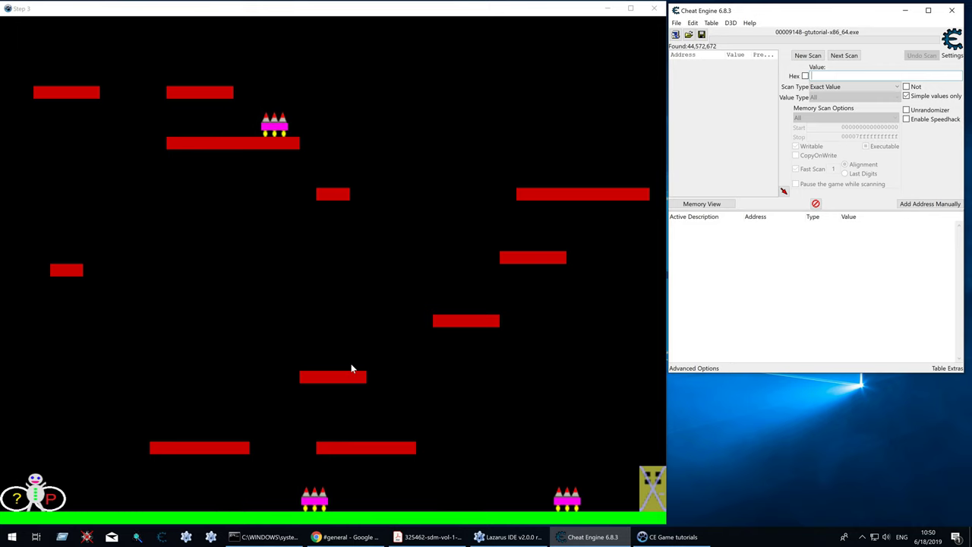
- Move the player right, then run a Changed value next scan
click(254, 351)
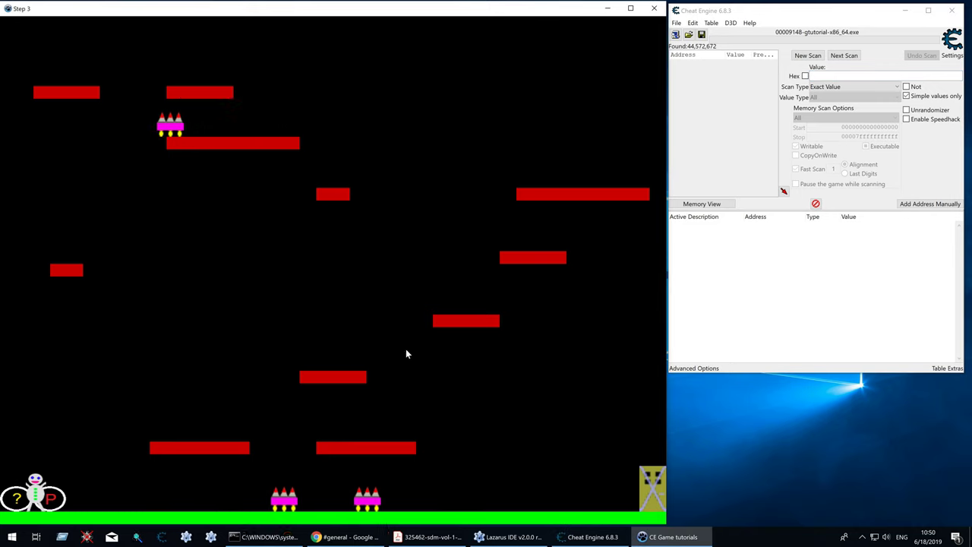
key(Right)
click(895, 87)
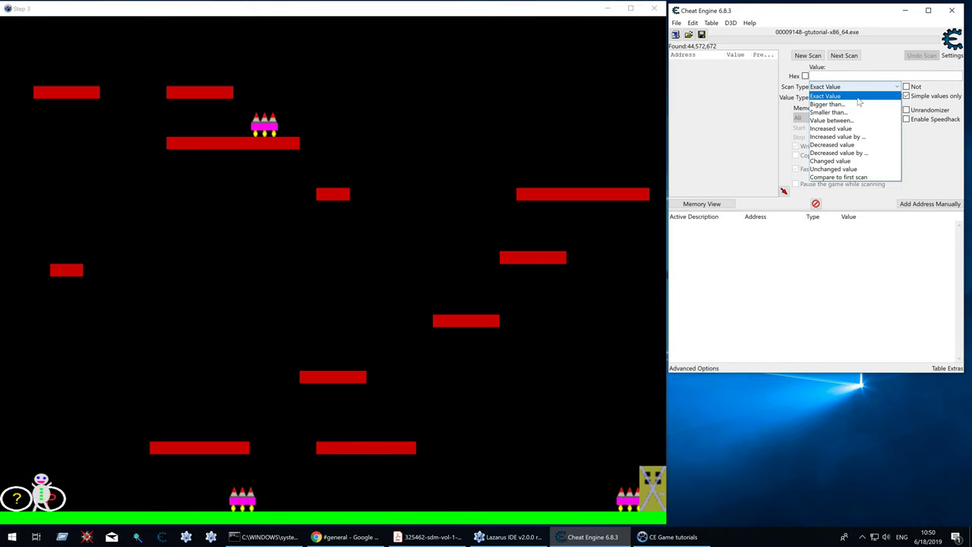
click(835, 169)
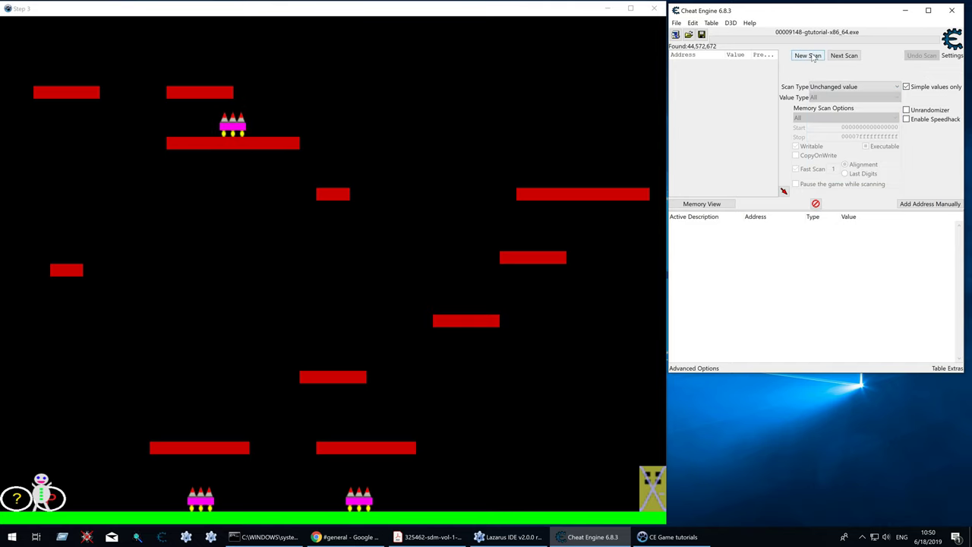
click(824, 86)
click(835, 150)
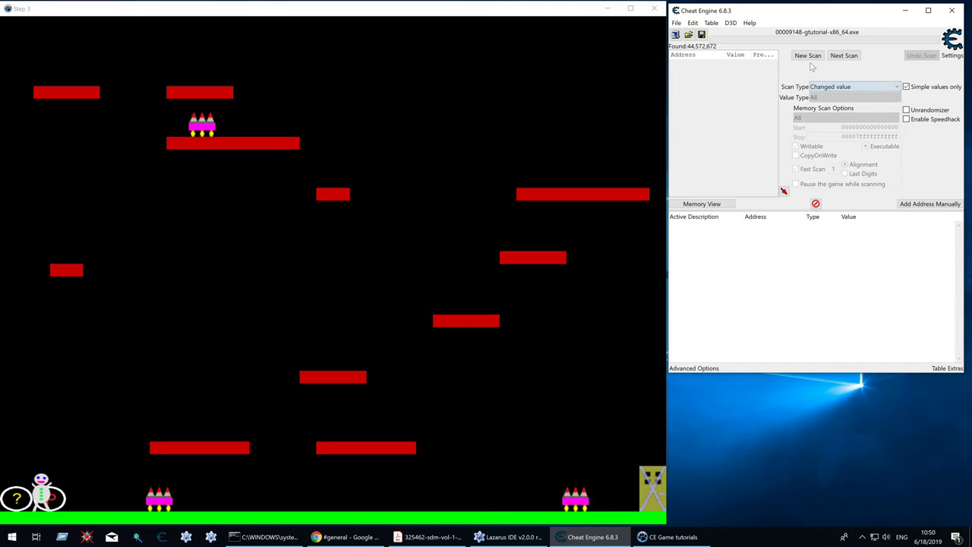
click(854, 56)
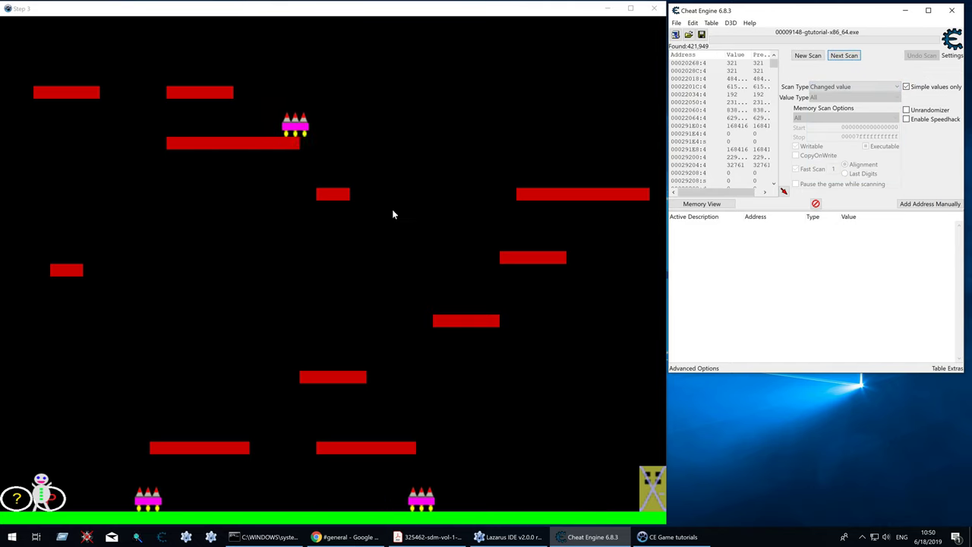
- Repeat Changed value next scans after moving the player in the game
click(338, 335)
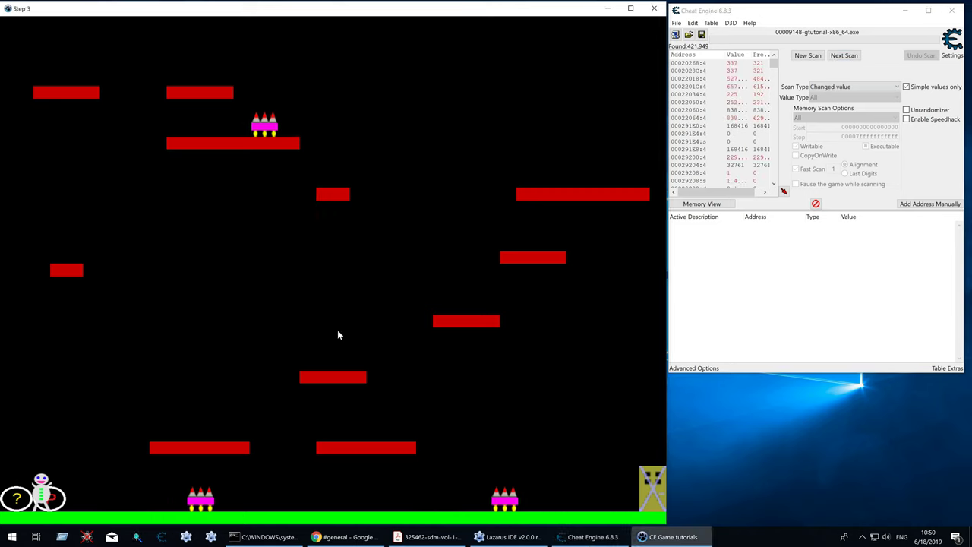
click(844, 56)
click(460, 275)
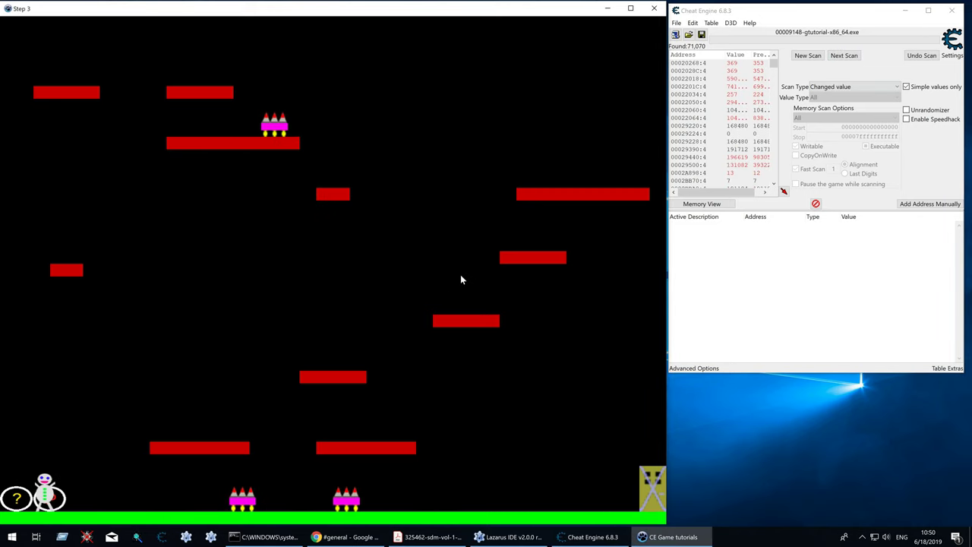
click(844, 55)
click(552, 224)
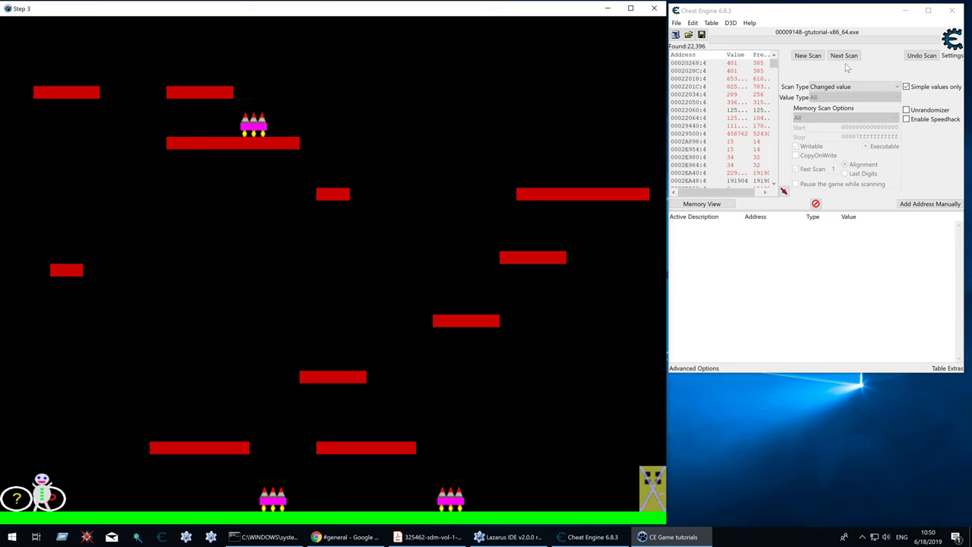
key(alt+Tab)
key(Return)
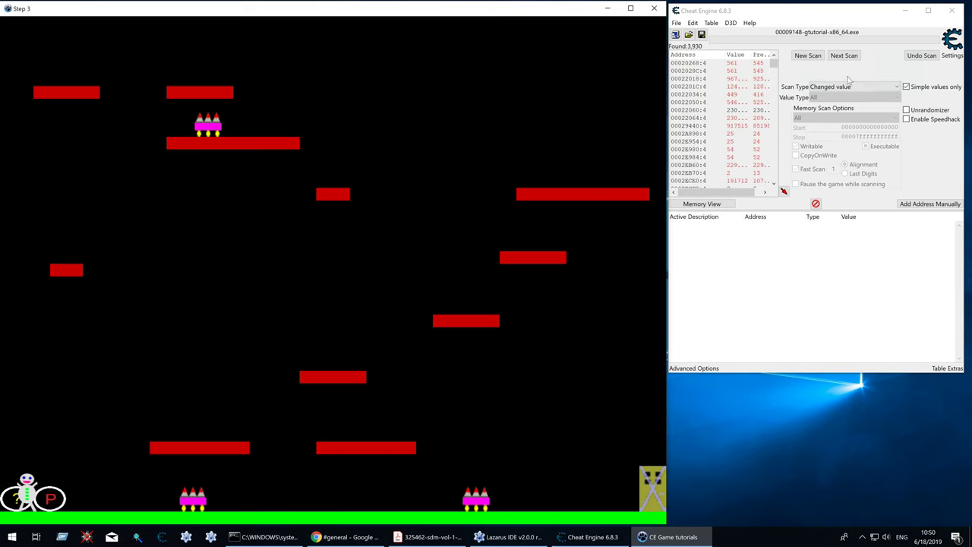
- Run Unchanged value next scans while the player idles, leaving 10 candidates
click(851, 86)
click(835, 177)
click(851, 57)
click(508, 146)
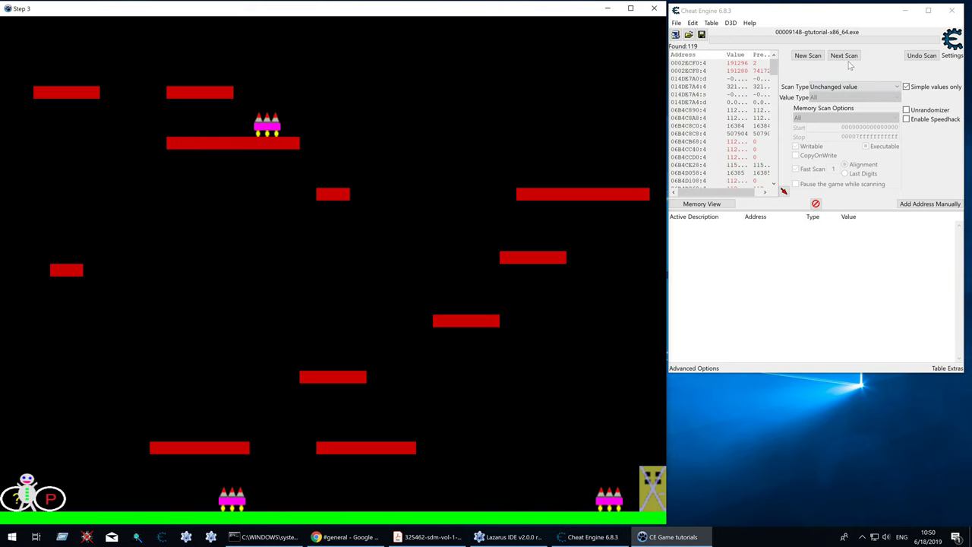
key(alt+Tab)
key(Return)
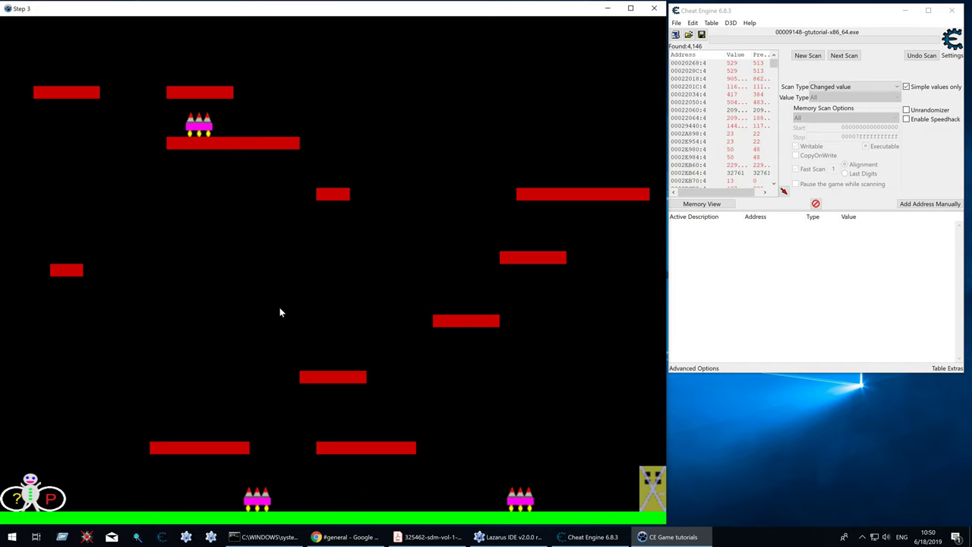
click(283, 307)
key(Up)
key(p)
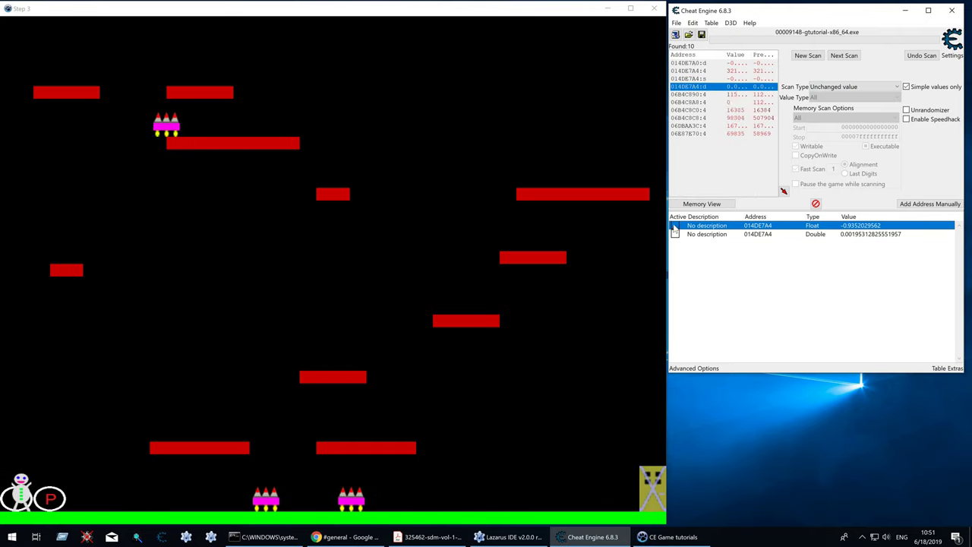
- Add the 014DE7A4 result to the address list as Float and Double entries
click(711, 79)
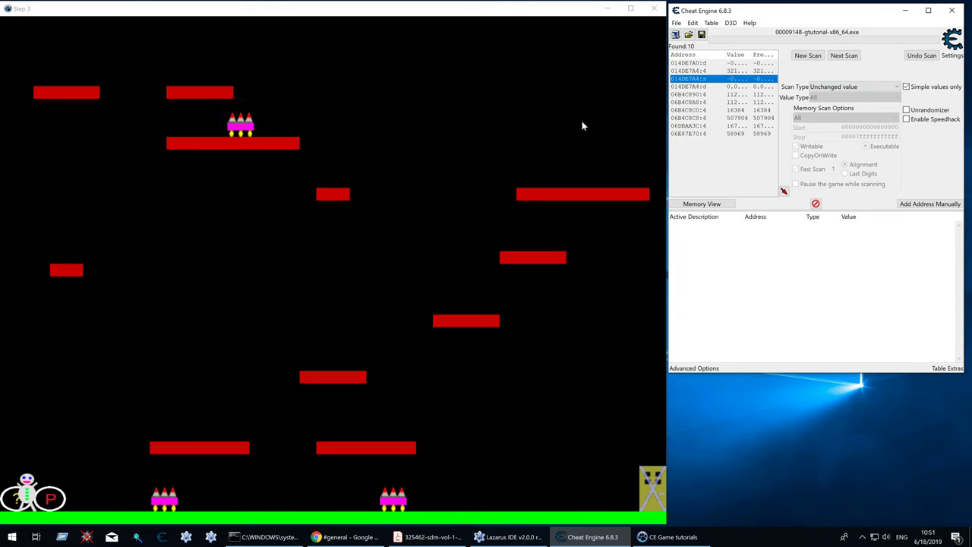
click(382, 198)
click(699, 87)
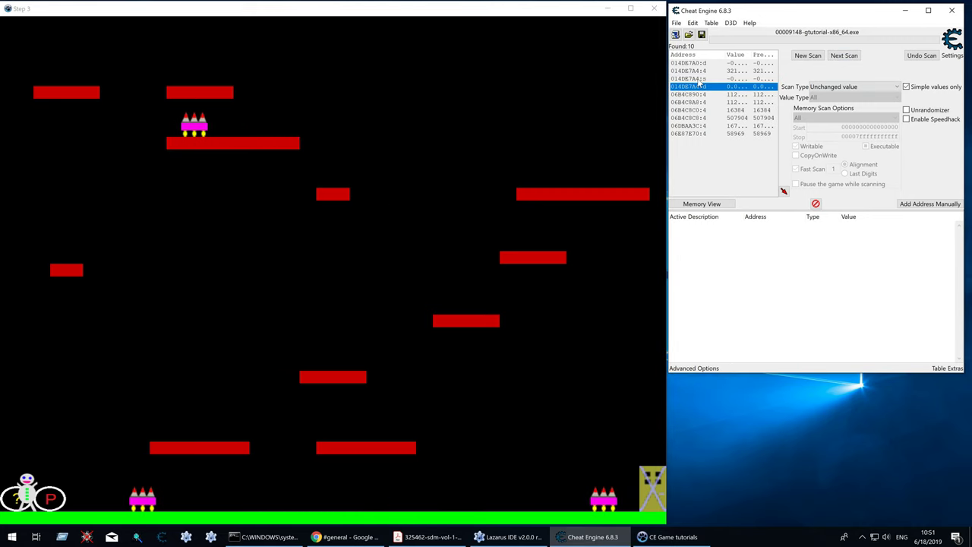
double_click(697, 88)
double_click(697, 88)
click(435, 262)
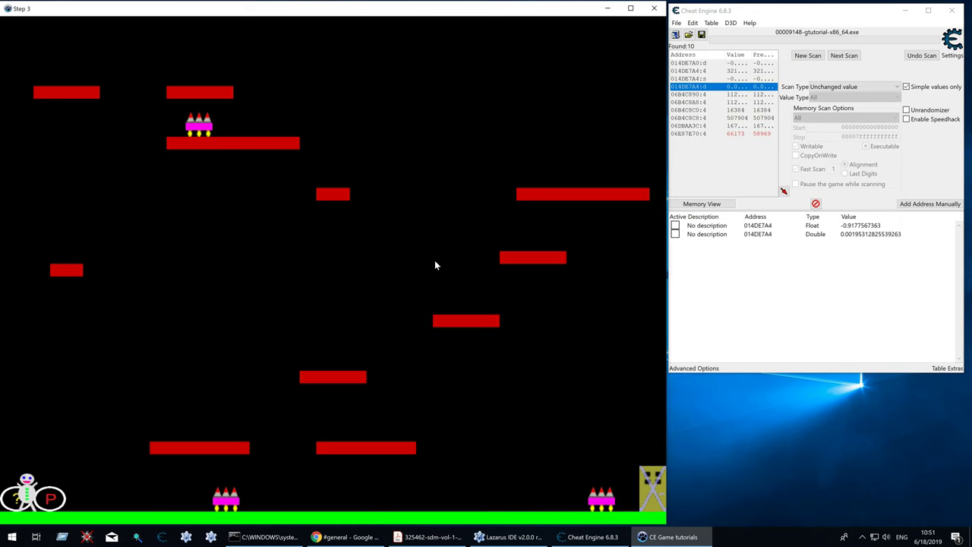
- Walk the player left and right while watching the 014DE7A4 entries' values change
key(Left)
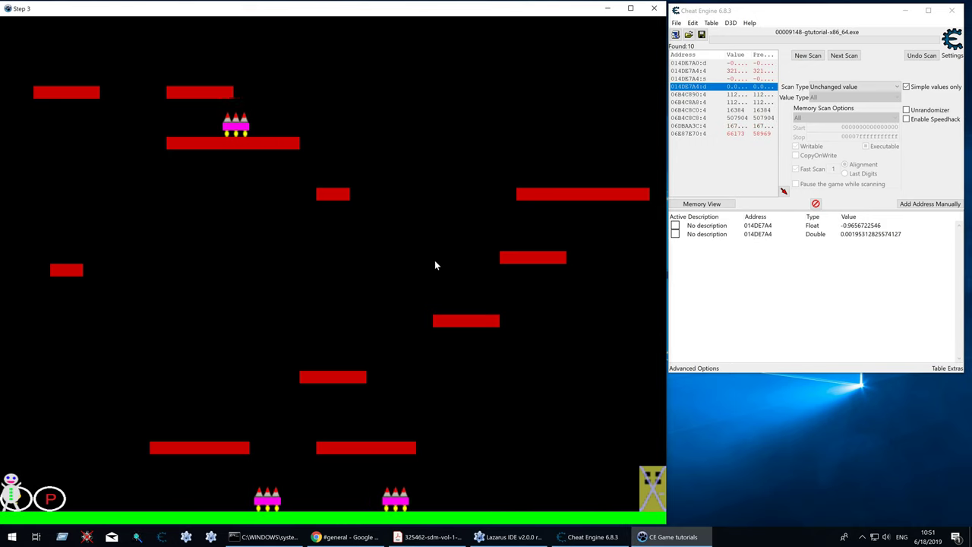
key(Right)
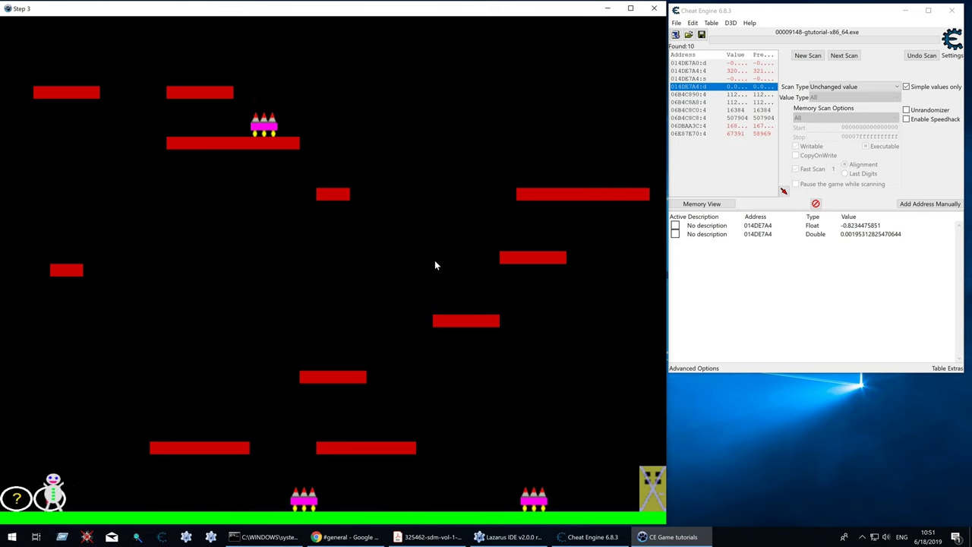
key(Left)
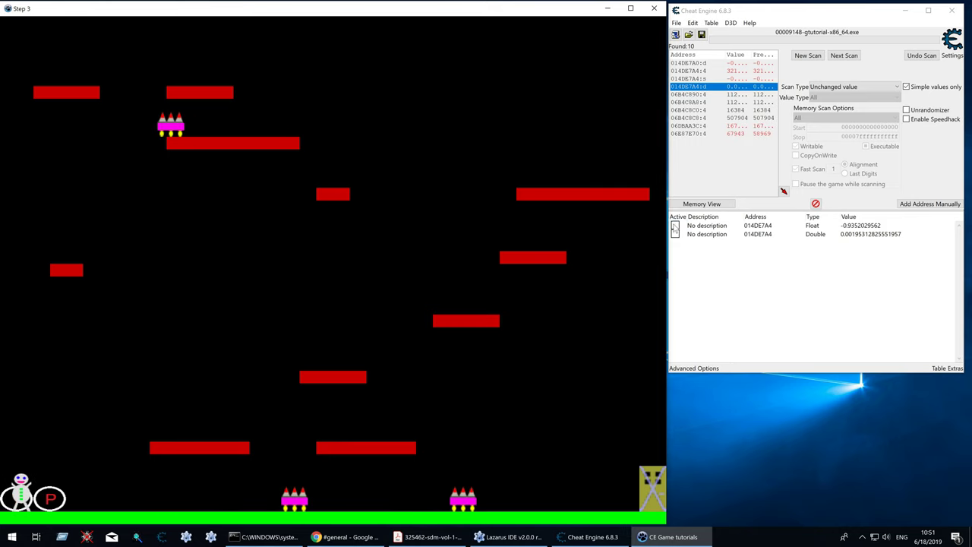
click(706, 225)
click(468, 297)
key(Right)
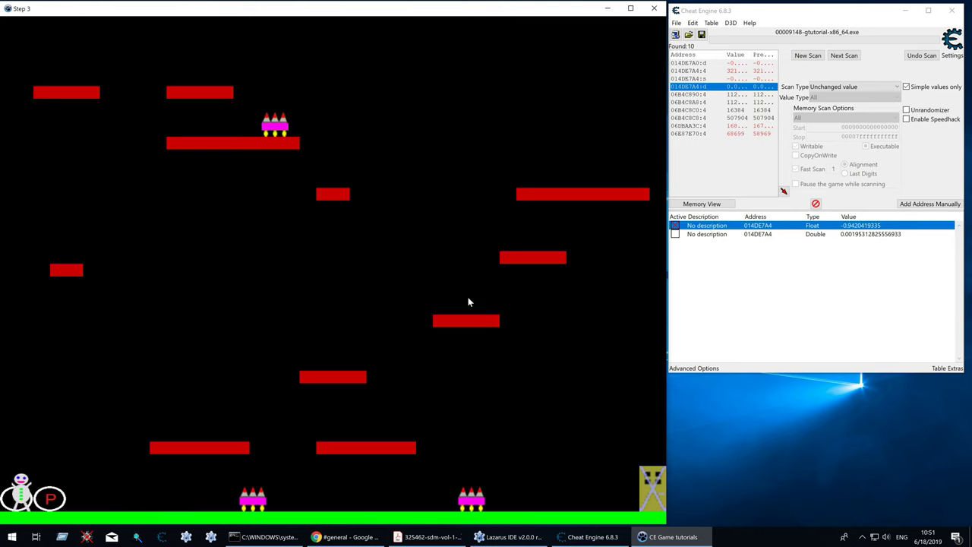
key(Left)
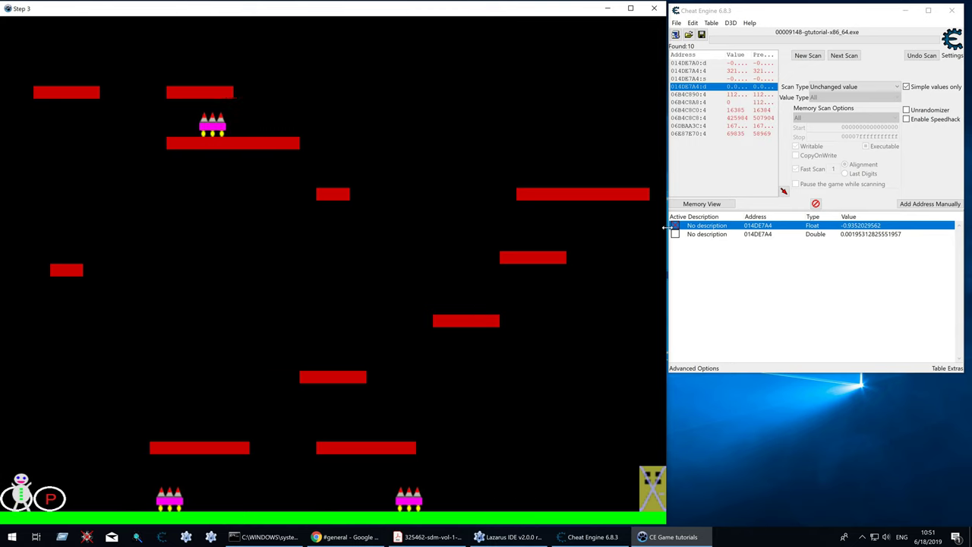
click(706, 300)
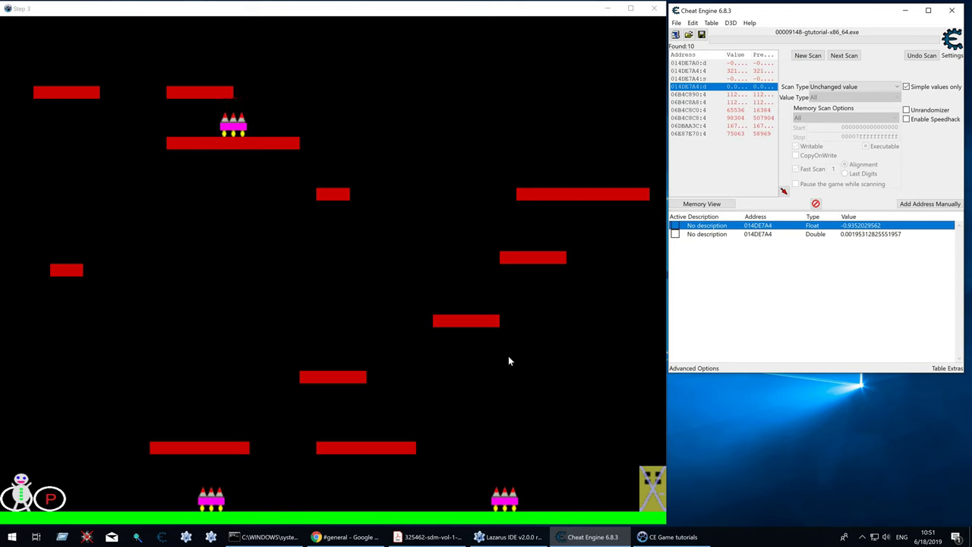
- Start a new Float Unknown initial value first scan and pause the game with P
click(821, 61)
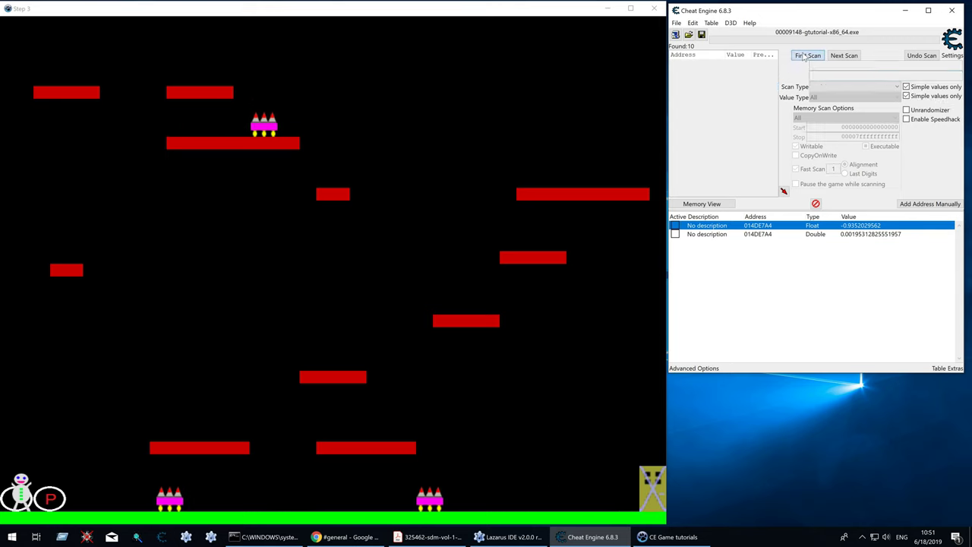
click(835, 97)
click(824, 147)
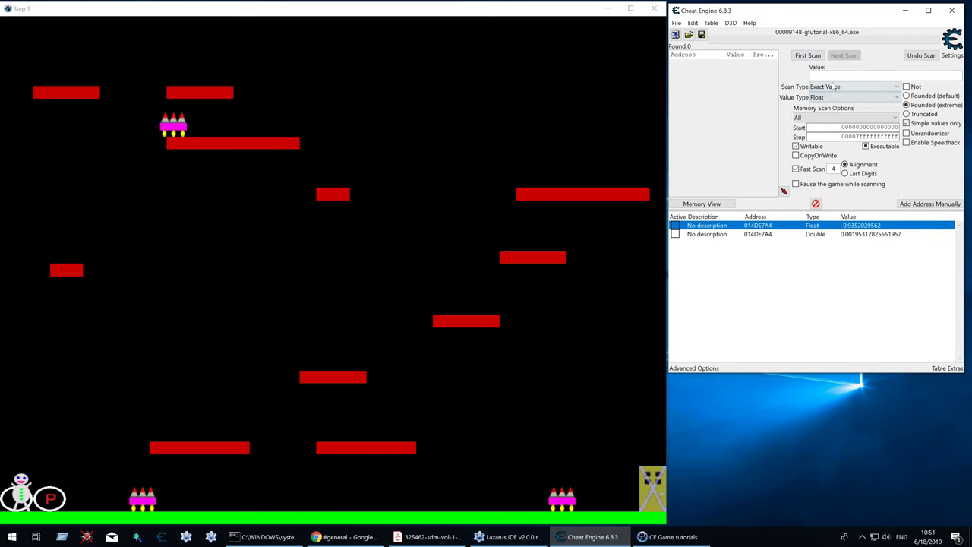
click(843, 86)
click(832, 130)
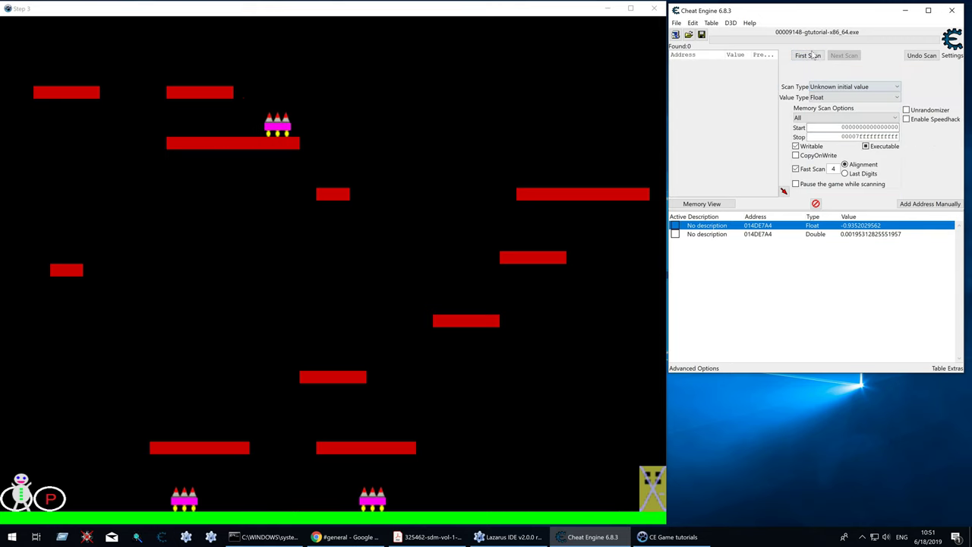
click(808, 56)
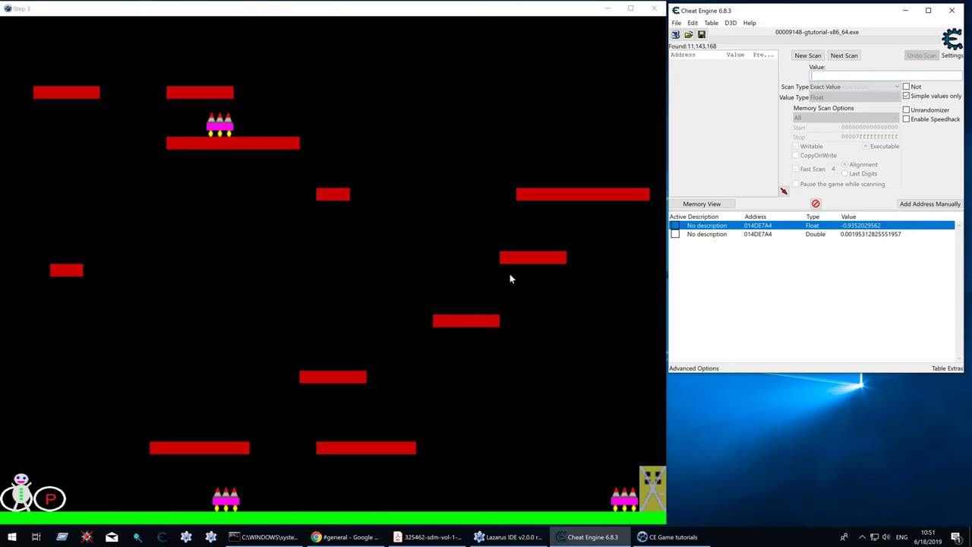
click(259, 374)
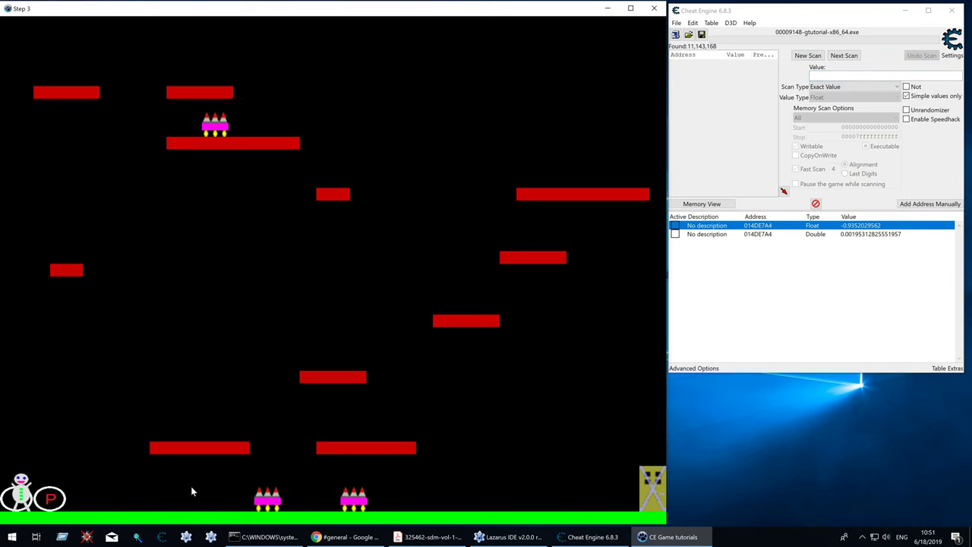
key(p)
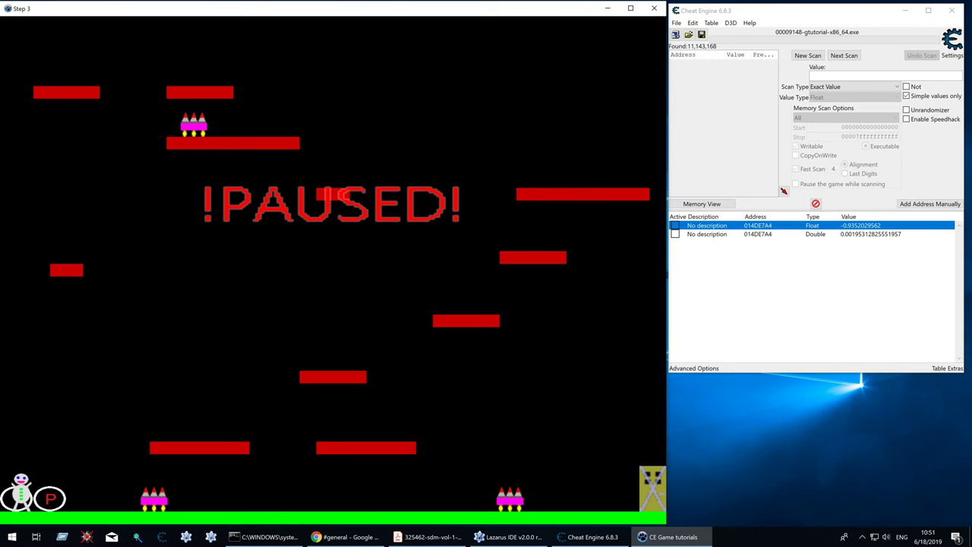
- Redo the Float Unknown initial value first scan, leaving 11,143,168 addresses
click(850, 87)
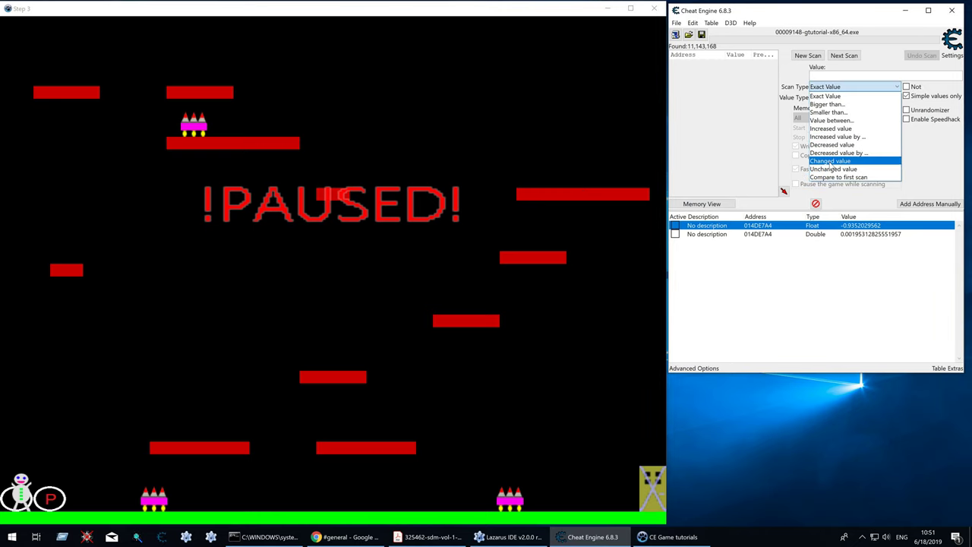
click(808, 55)
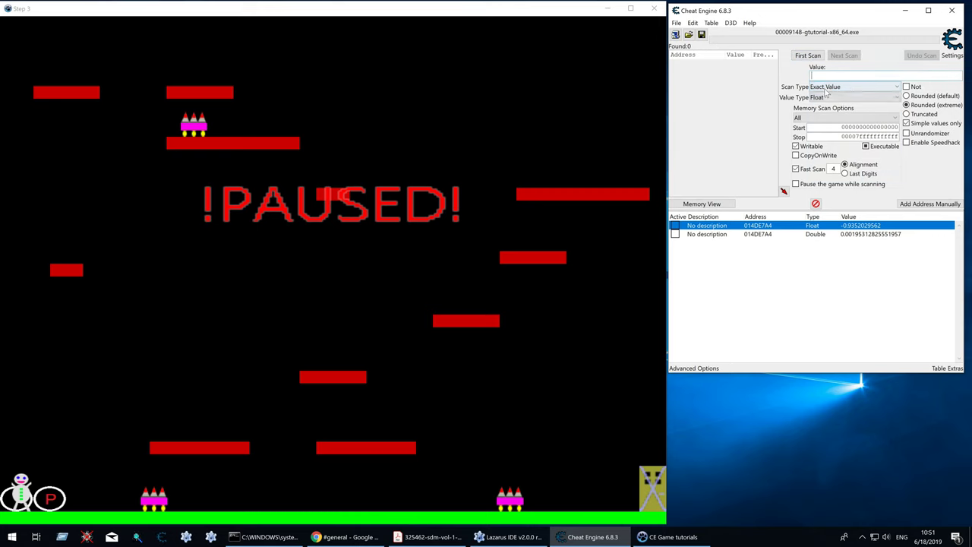
click(851, 86)
click(835, 128)
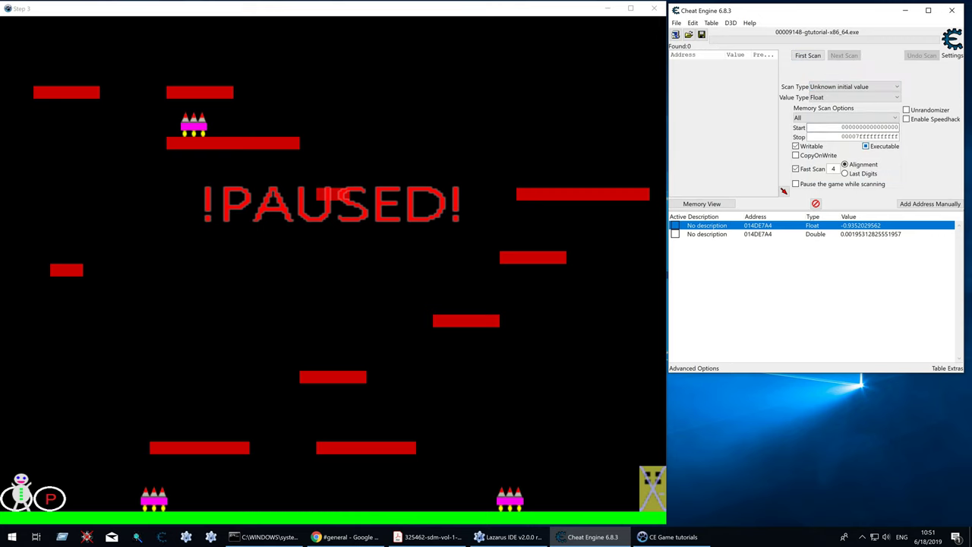
click(802, 55)
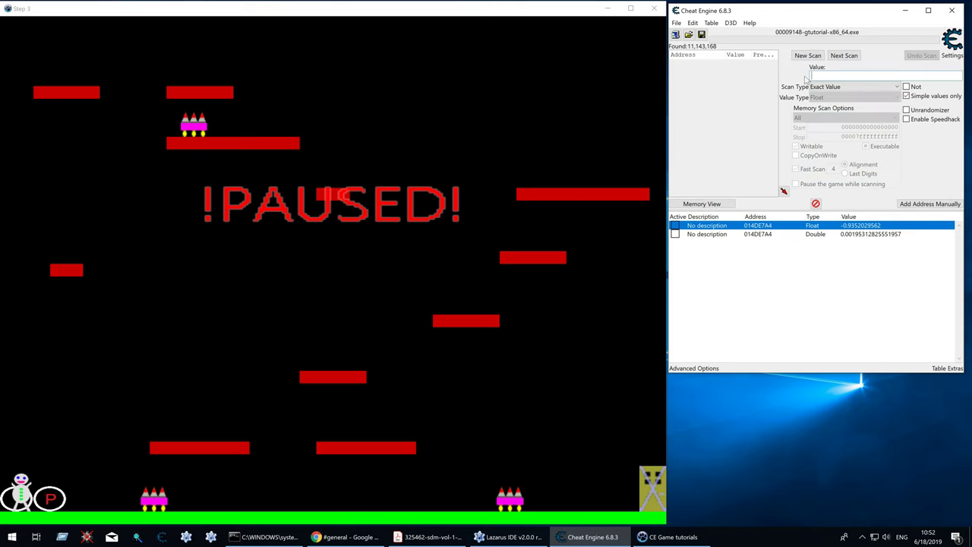
- Switch Scan Type to Increased value and rescan while the enemies move
click(584, 142)
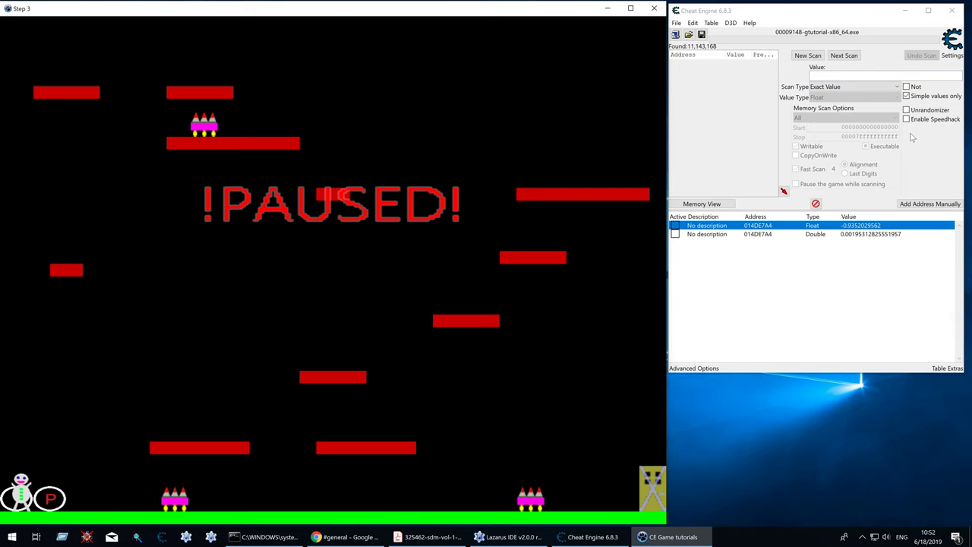
click(852, 88)
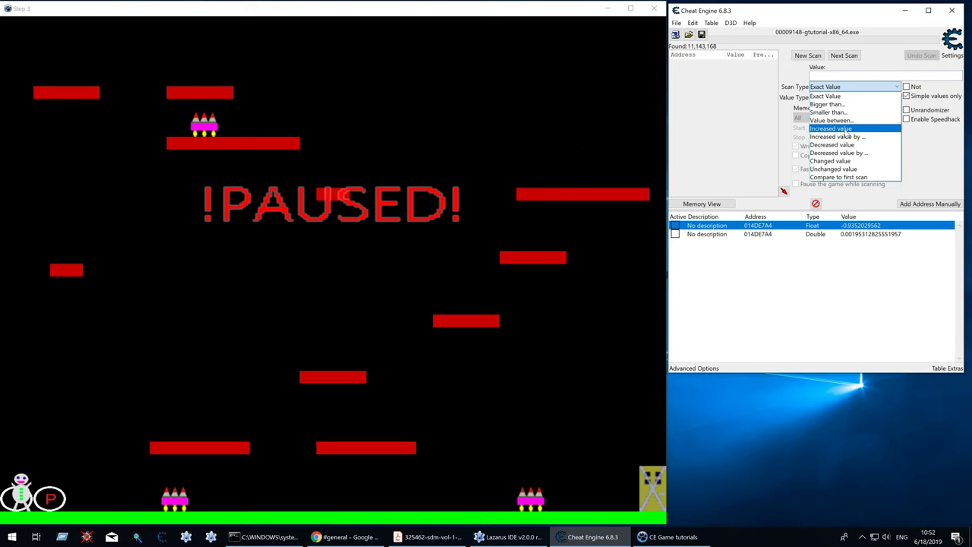
click(845, 128)
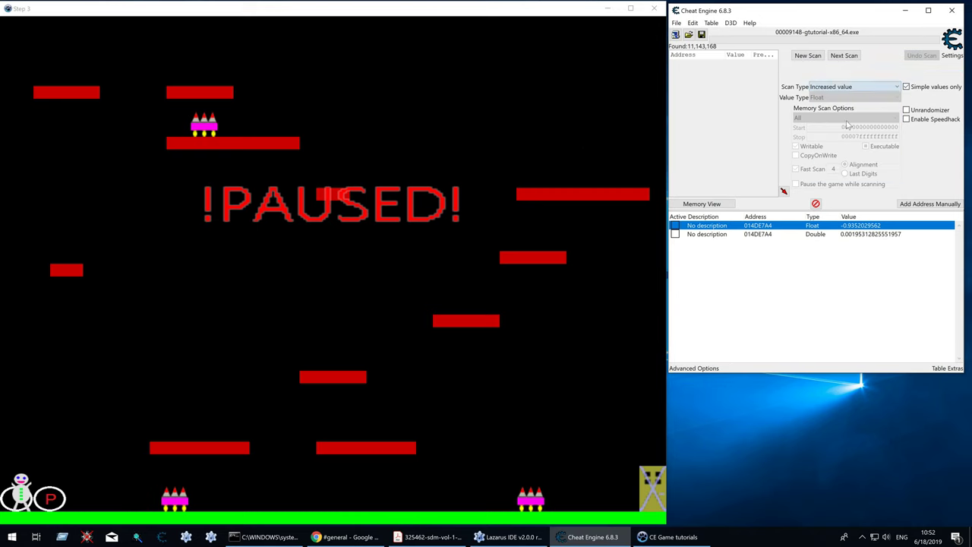
click(848, 57)
click(429, 237)
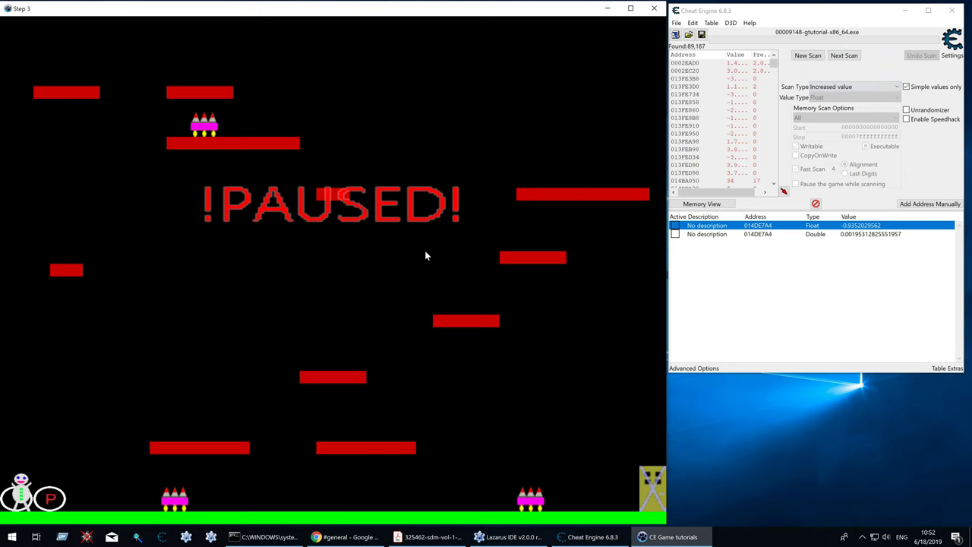
click(848, 57)
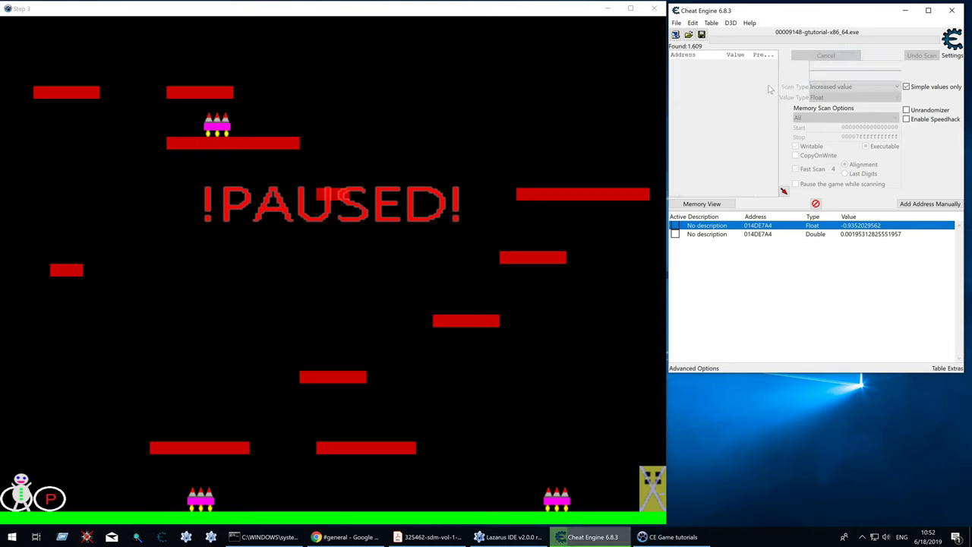
click(369, 306)
click(847, 57)
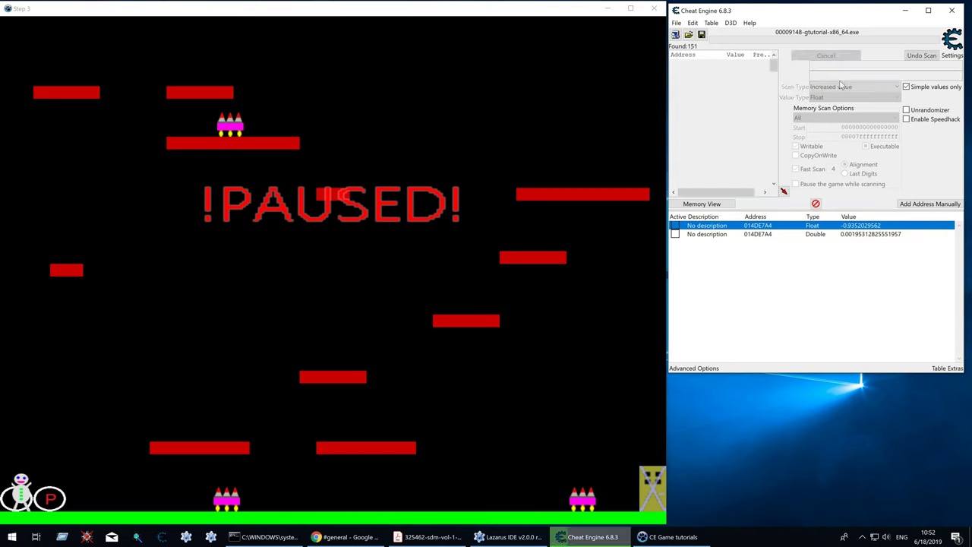
- Keep running Increased value next scans until 87 addresses remain
click(434, 298)
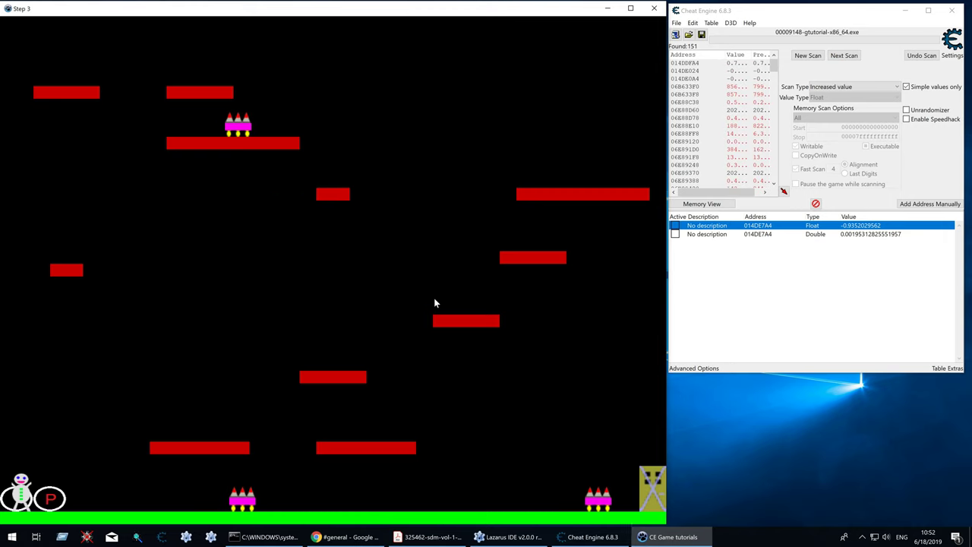
click(852, 58)
click(495, 218)
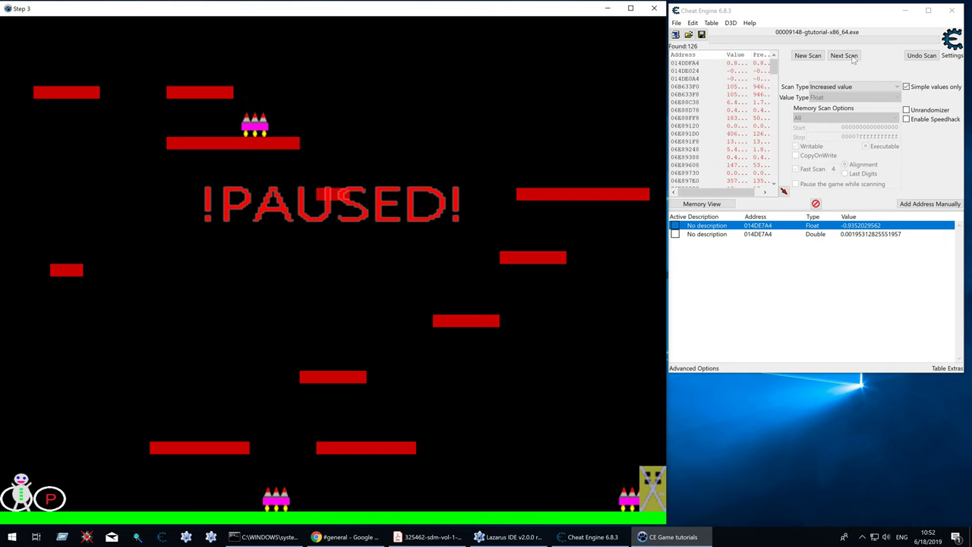
click(853, 59)
click(474, 189)
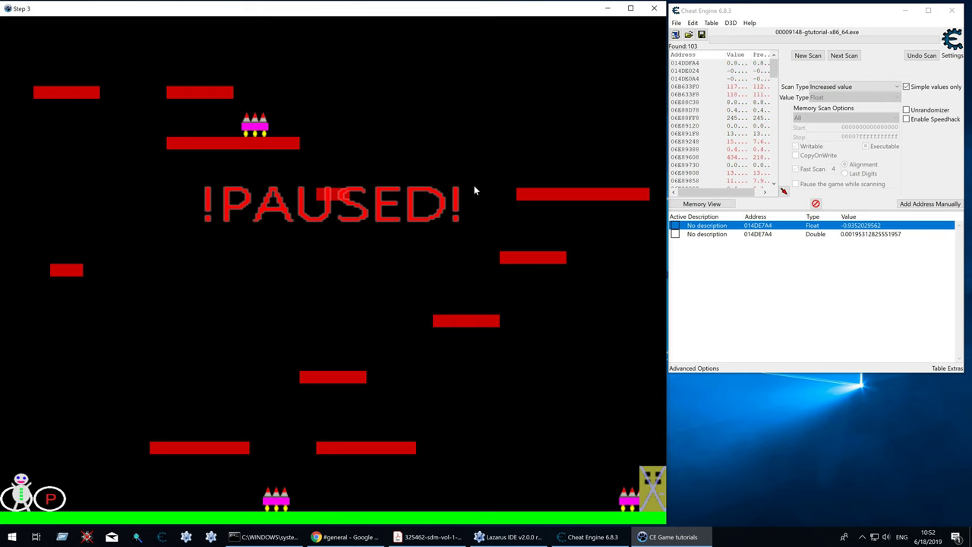
click(860, 60)
click(392, 232)
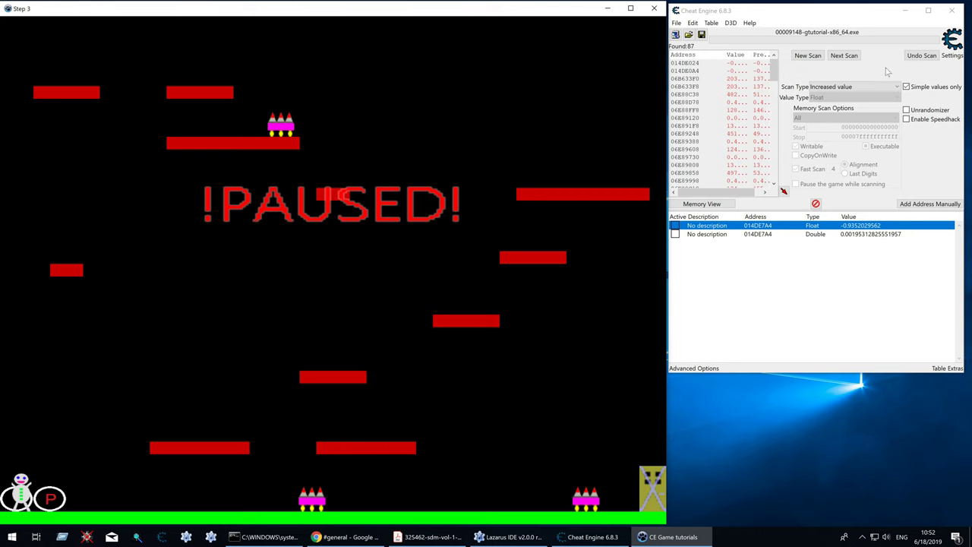
click(869, 86)
- Reload the previous value list from the found addresses' context menu
click(870, 88)
right_click(725, 103)
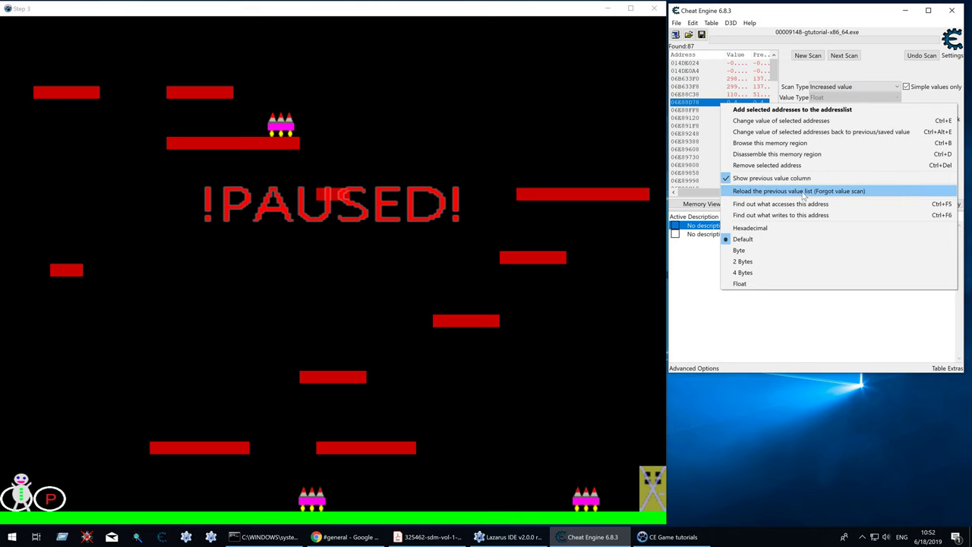
click(848, 193)
- Run Decreased value next scans down to one address, 014DE0A4, added as a Float entry
click(574, 146)
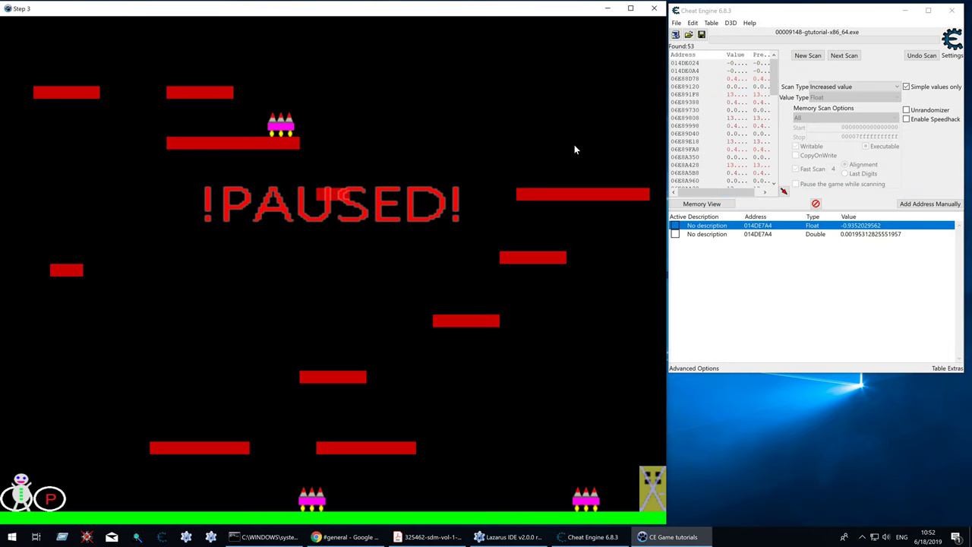
click(855, 86)
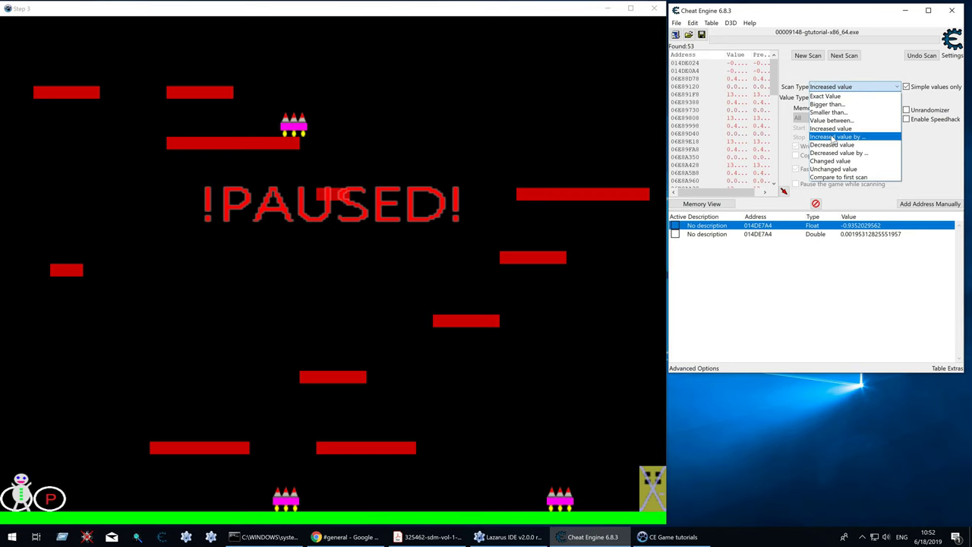
click(833, 144)
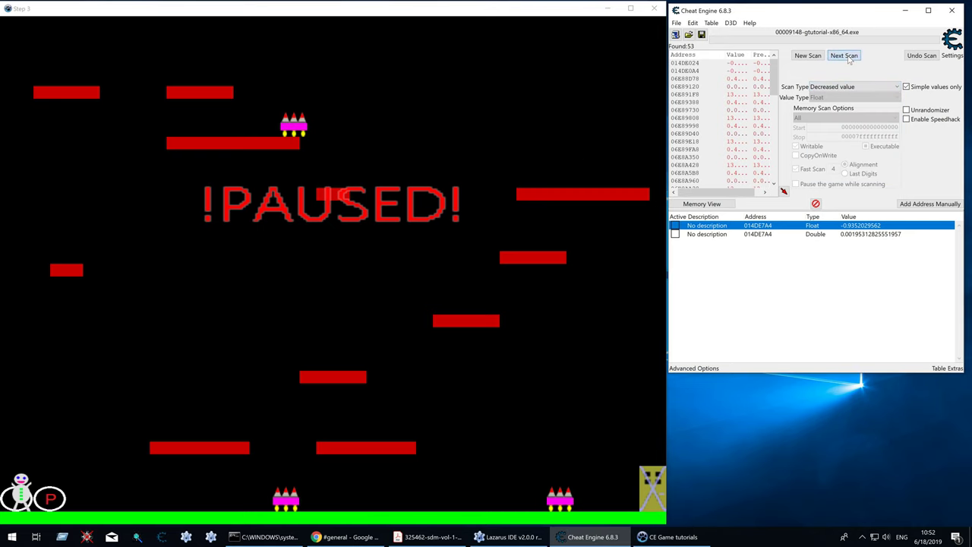
click(843, 55)
click(492, 206)
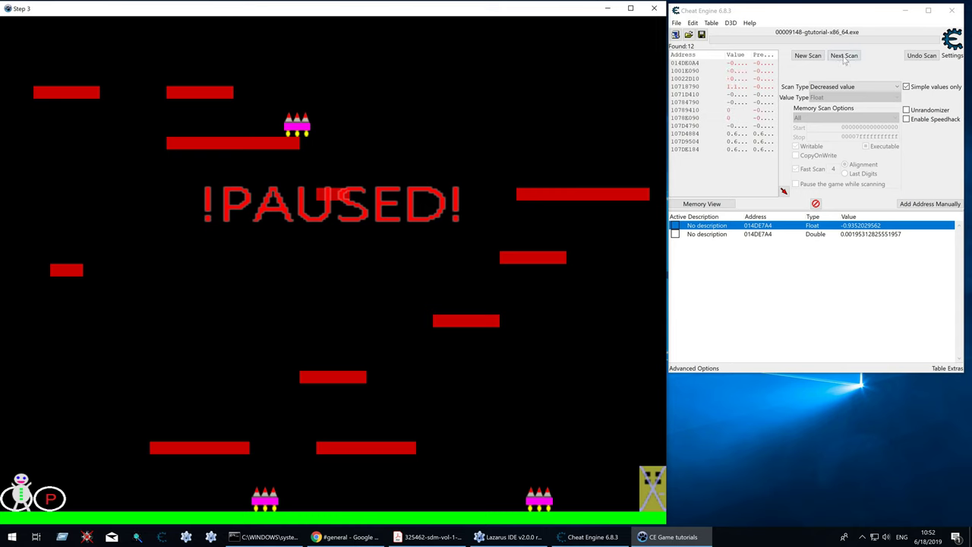
click(844, 57)
click(484, 222)
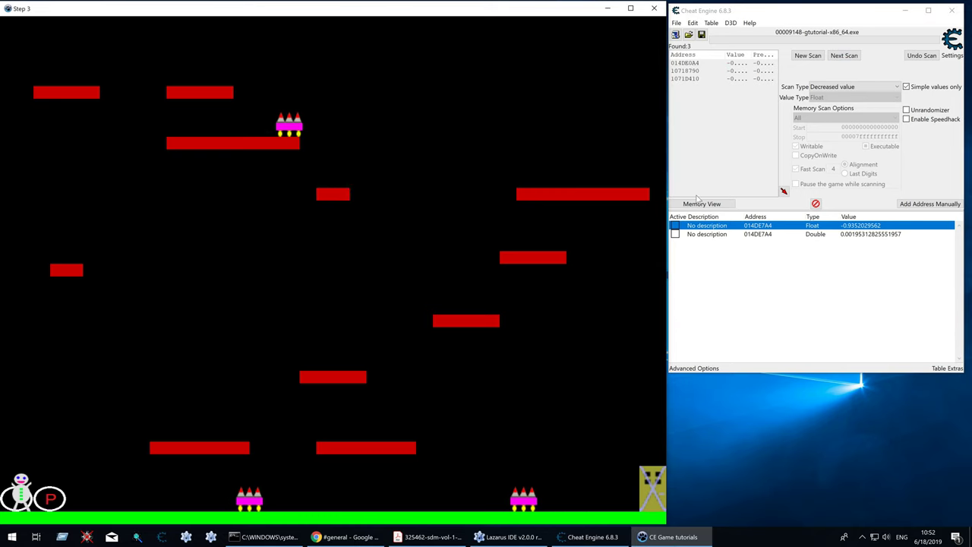
click(844, 56)
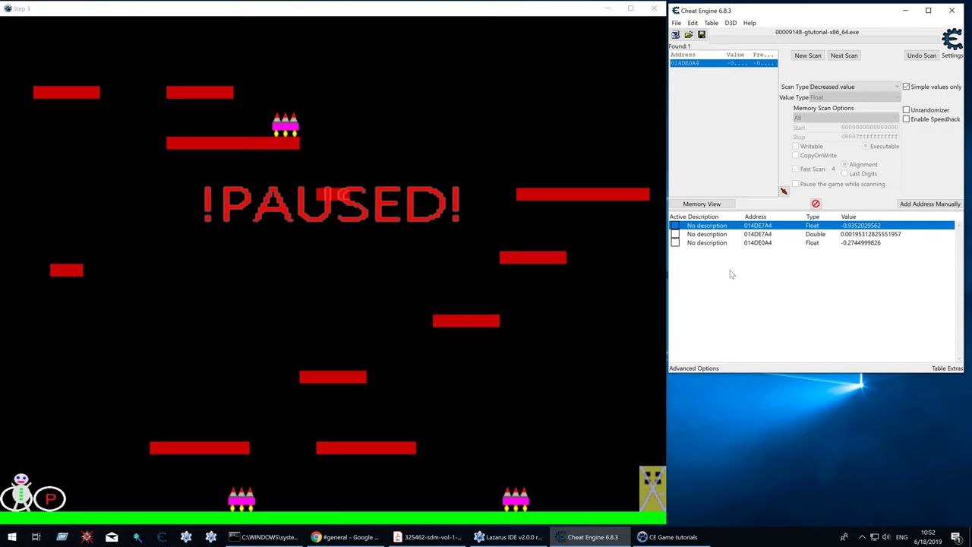
click(513, 226)
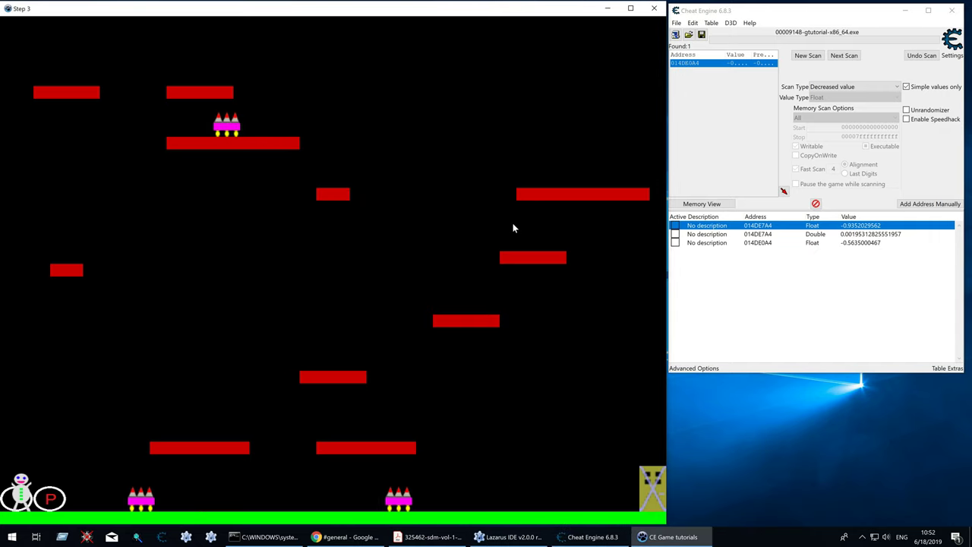
click(676, 243)
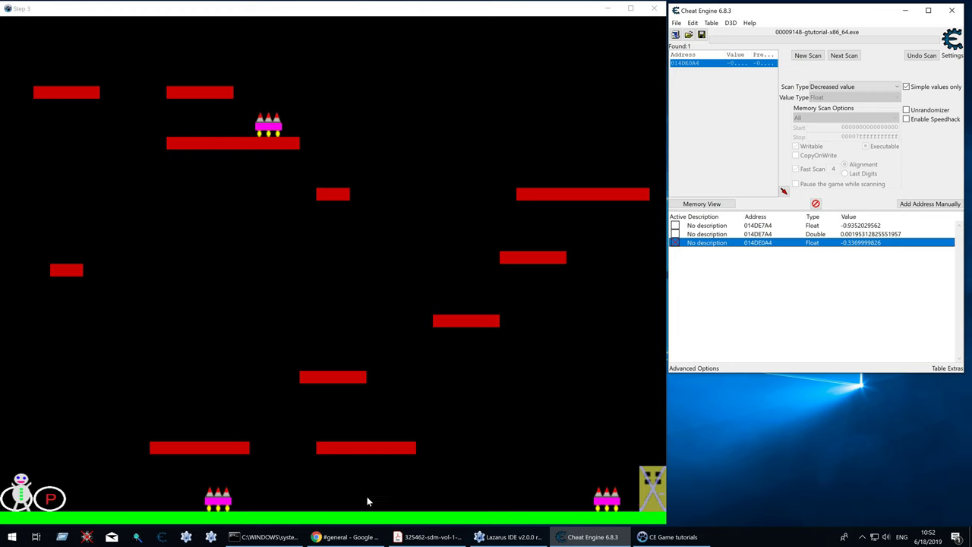
- Find what writes to 014DE0A4 and show that instruction in the disassembler
right_click(719, 244)
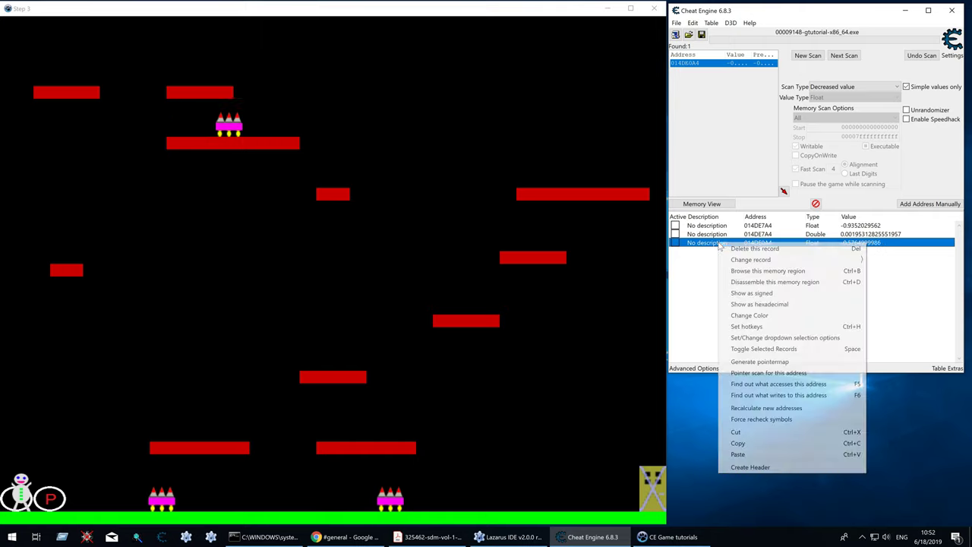
click(778, 395)
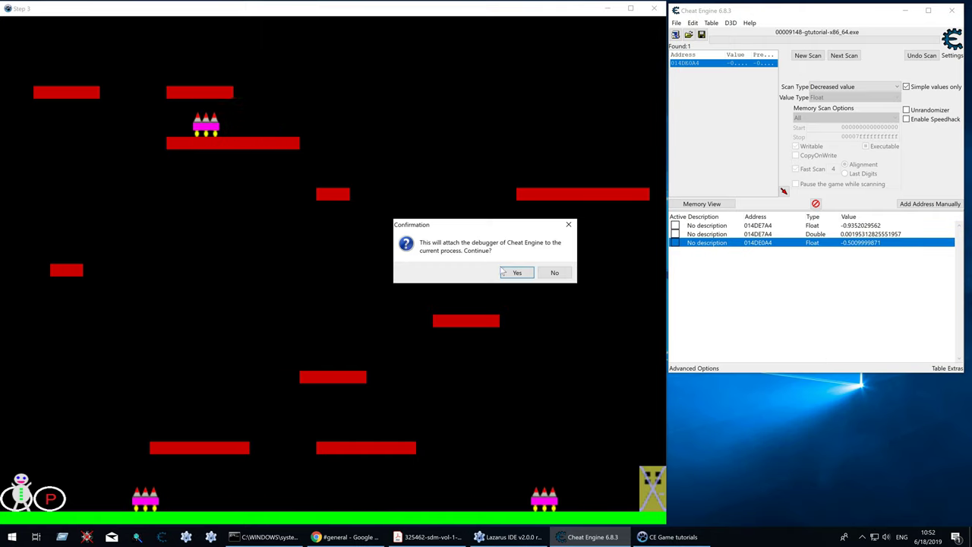
click(515, 272)
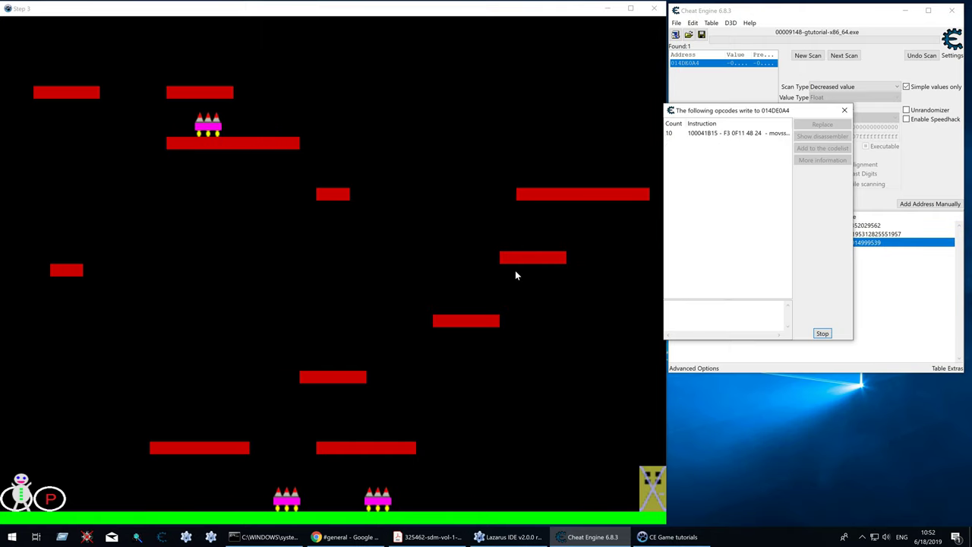
click(713, 133)
click(822, 136)
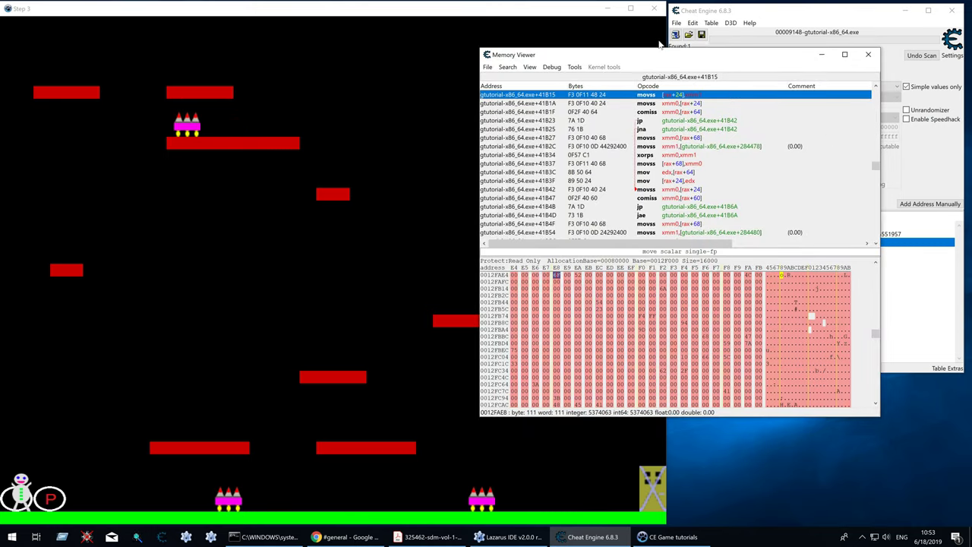
mouse_move(660, 55)
mouse_down()
mouse_move(479, 37)
mouse_move(465, 83)
mouse_up()
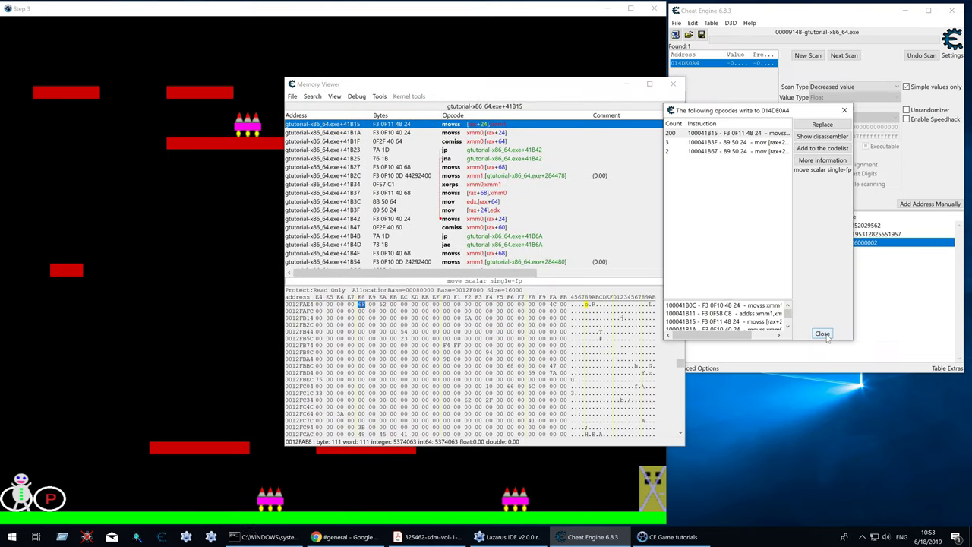
click(823, 335)
drag(532, 84, 608, 100)
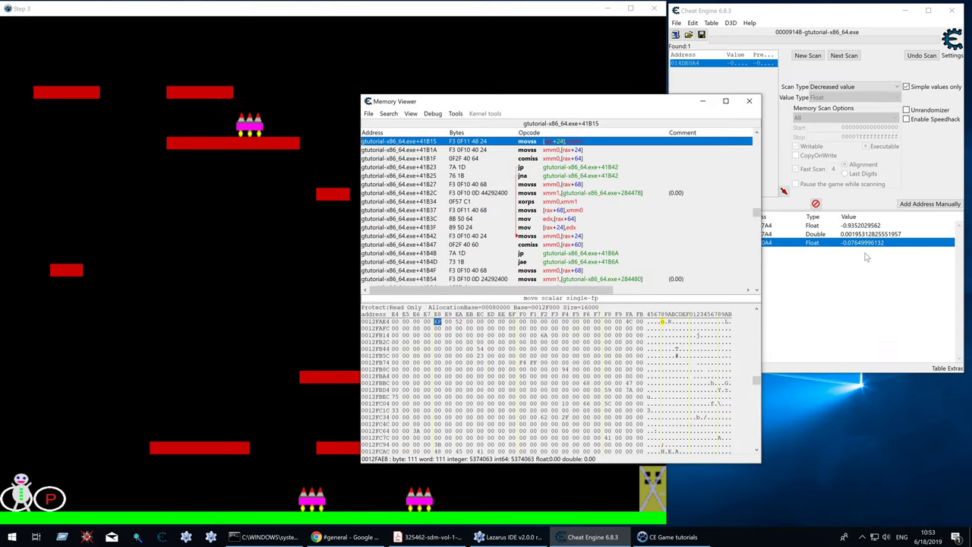
- Browse the memory region around 014DE0A4 displayed as Float and select 014DE0A8
right_click(820, 243)
click(874, 275)
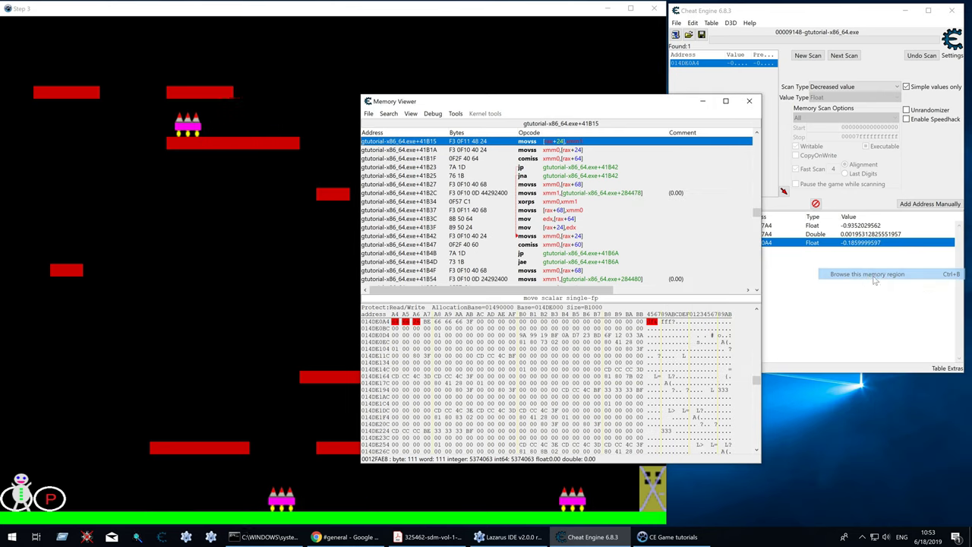
right_click(736, 325)
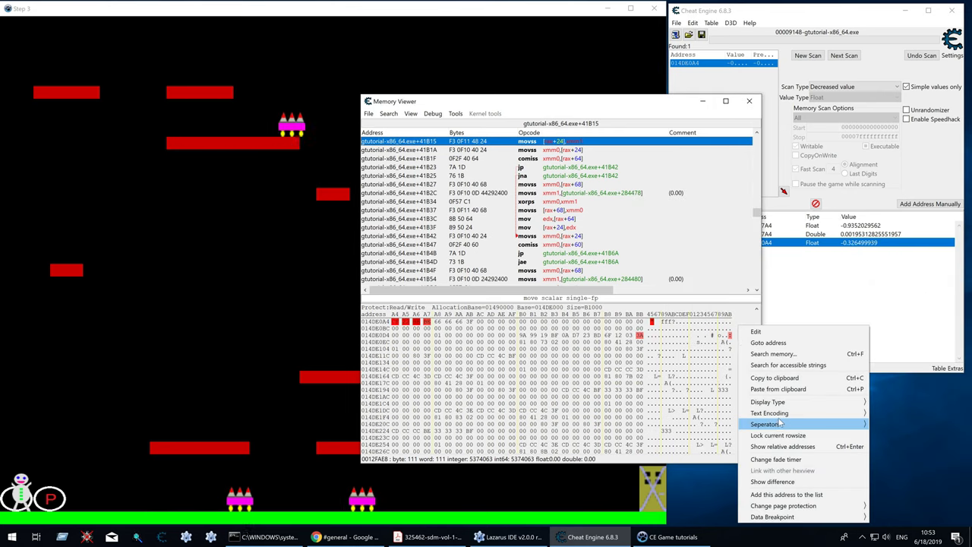
mouse_move(836, 402)
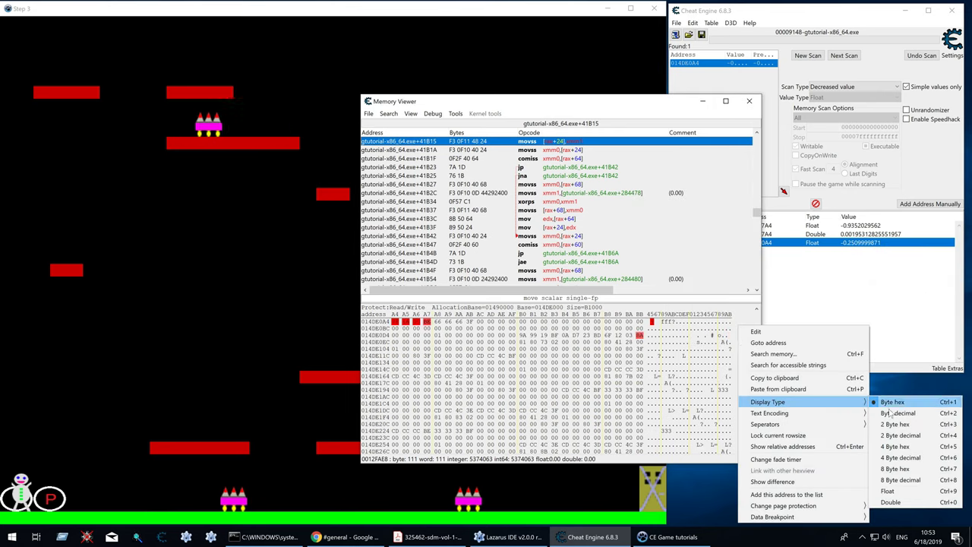
click(898, 492)
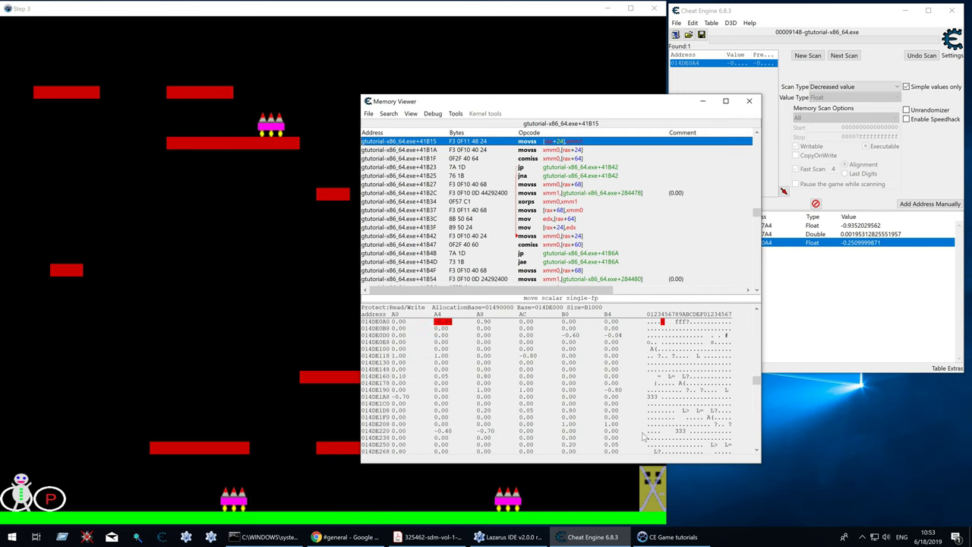
click(484, 322)
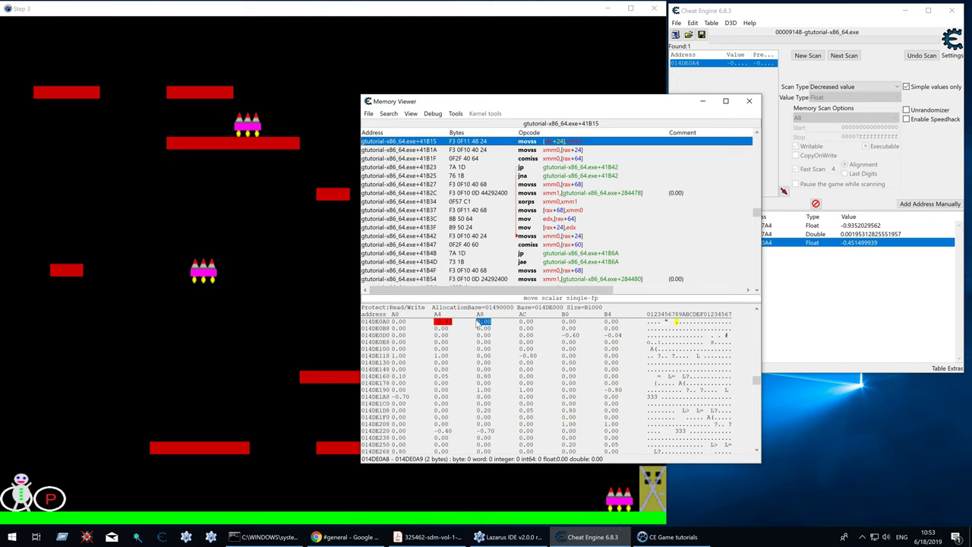
click(480, 321)
text(2)
key(Return)
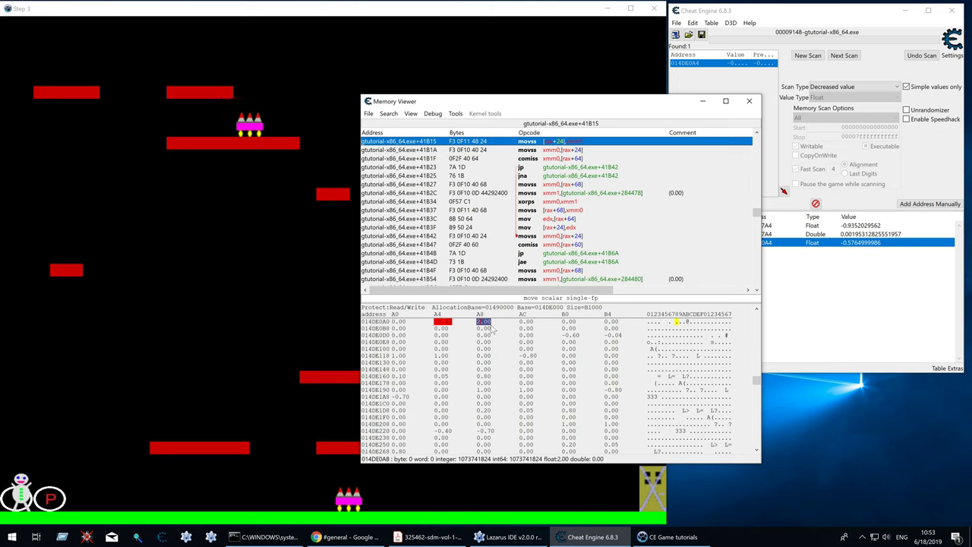
mouse_move(463, 103)
mouse_down()
mouse_move(781, 100)
mouse_move(641, 32)
mouse_move(585, 139)
mouse_move(608, 100)
mouse_move(548, 85)
mouse_up()
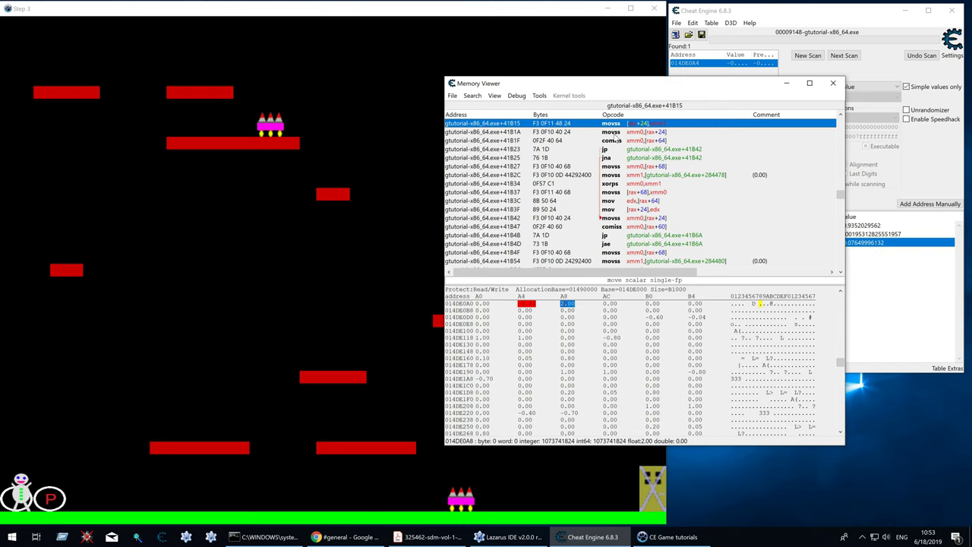
- List addresses the movss instruction writes (014DE0A4, 014DFDA4, 014DE024) and select 014DE024
right_click(618, 125)
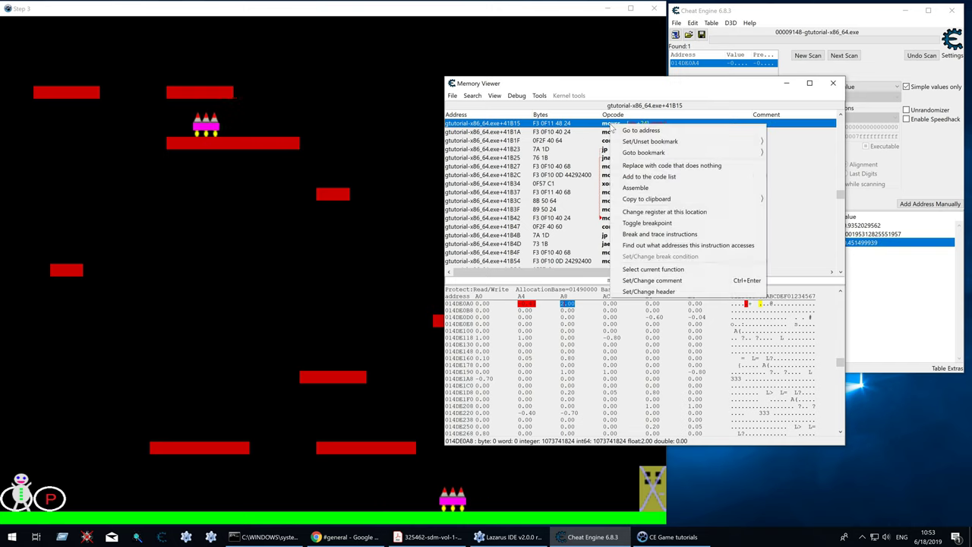
click(688, 246)
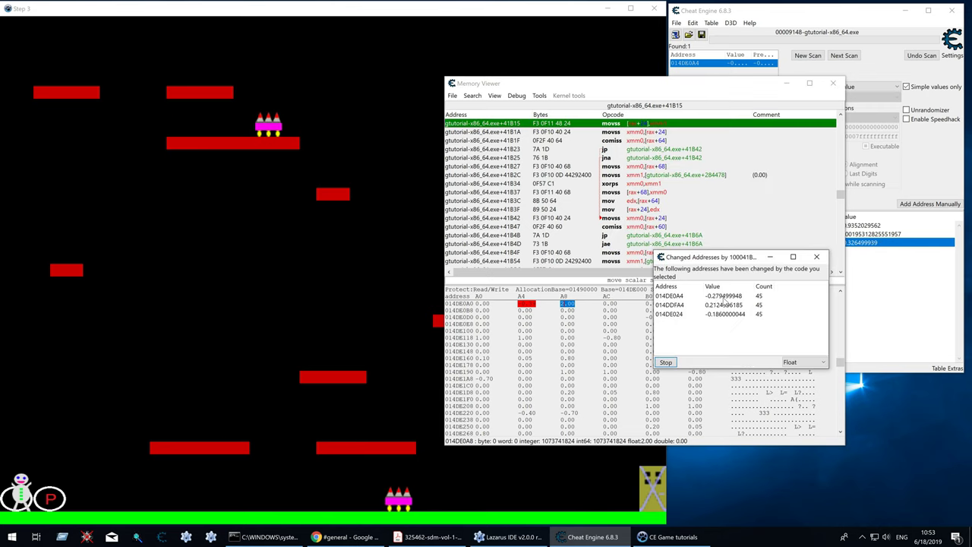
click(722, 295)
right_click(720, 296)
click(751, 324)
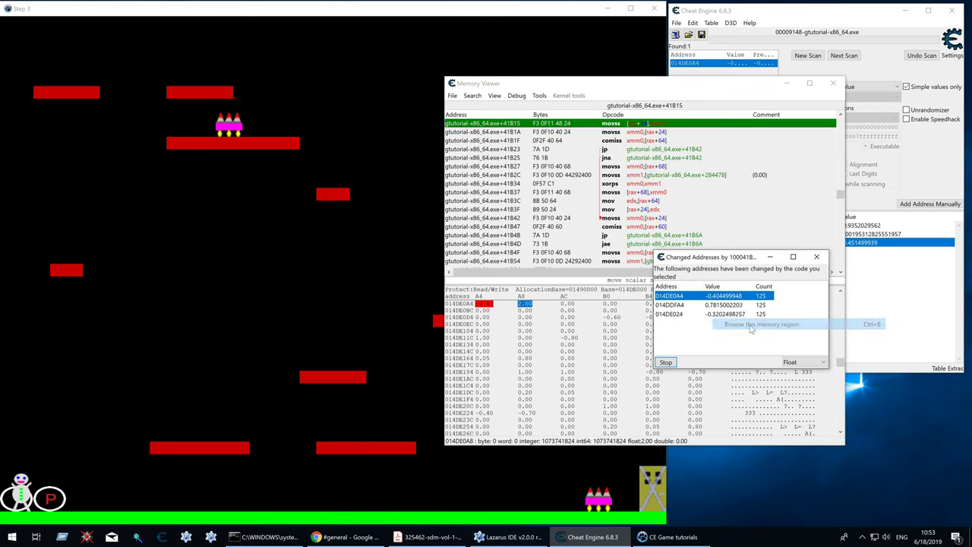
click(817, 257)
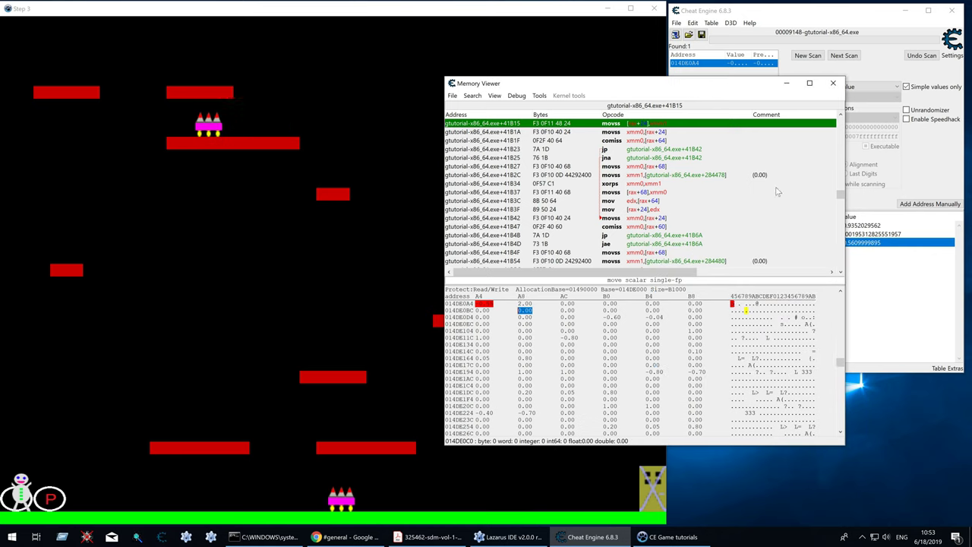
drag(607, 82, 414, 85)
click(729, 257)
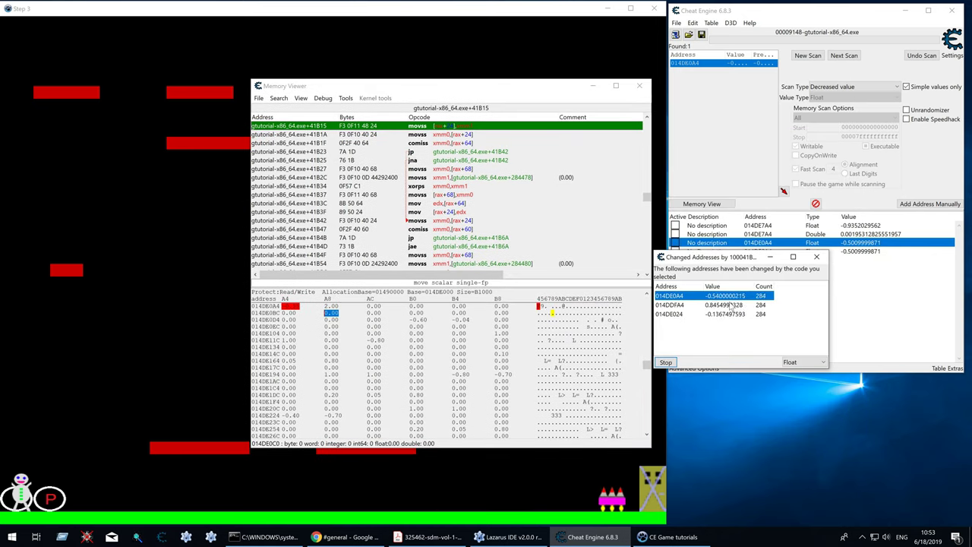
click(725, 314)
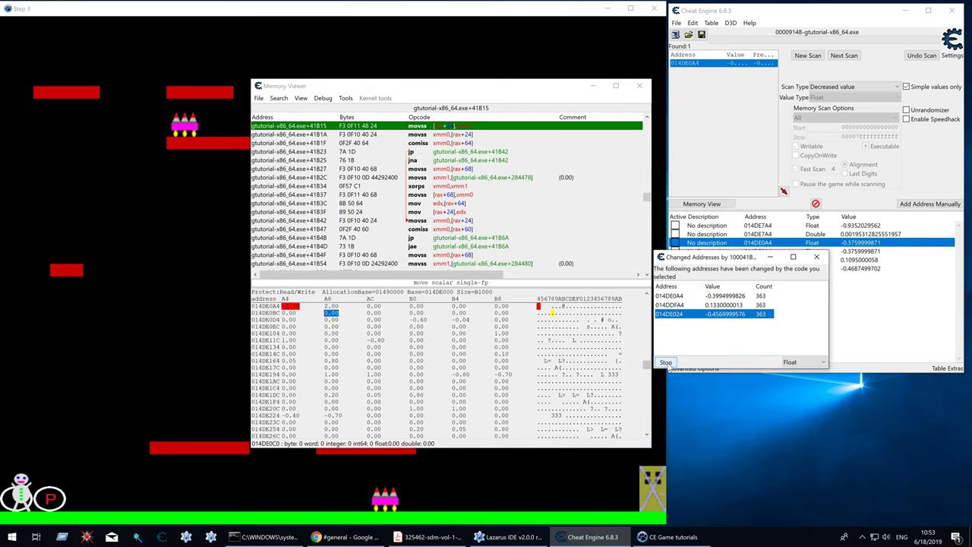
- Shift the 014DE0A4 address-list entry by +4 so it points to 014DE0A8
click(817, 257)
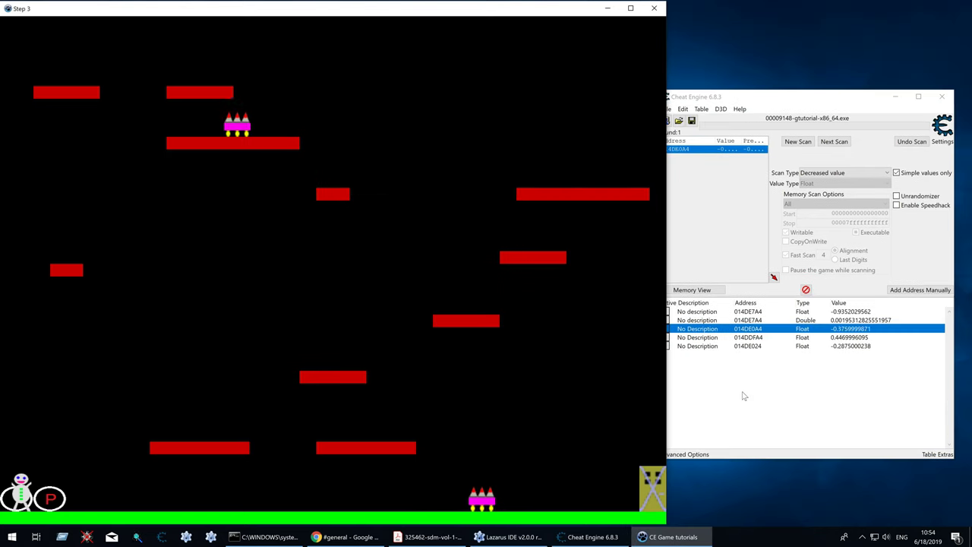
click(742, 397)
drag(735, 98, 735, 64)
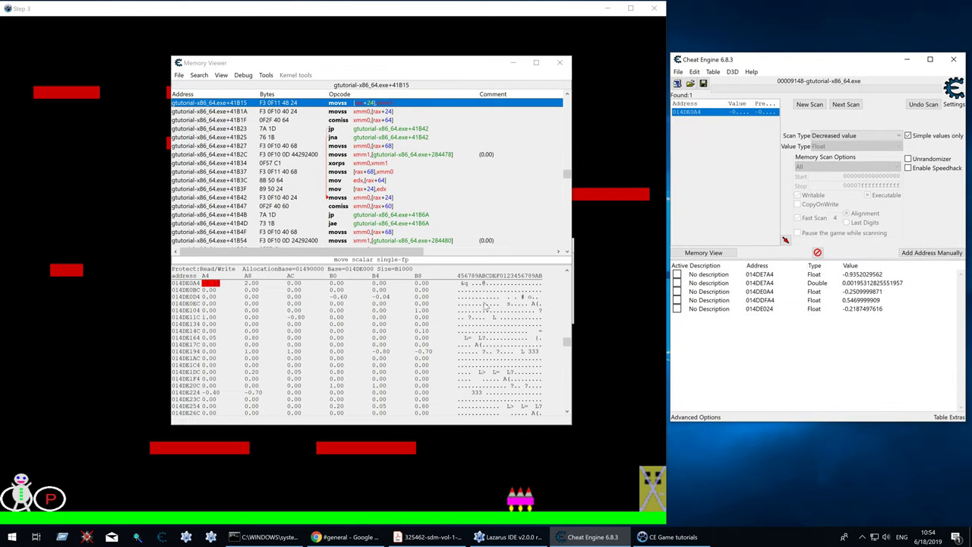
click(854, 292)
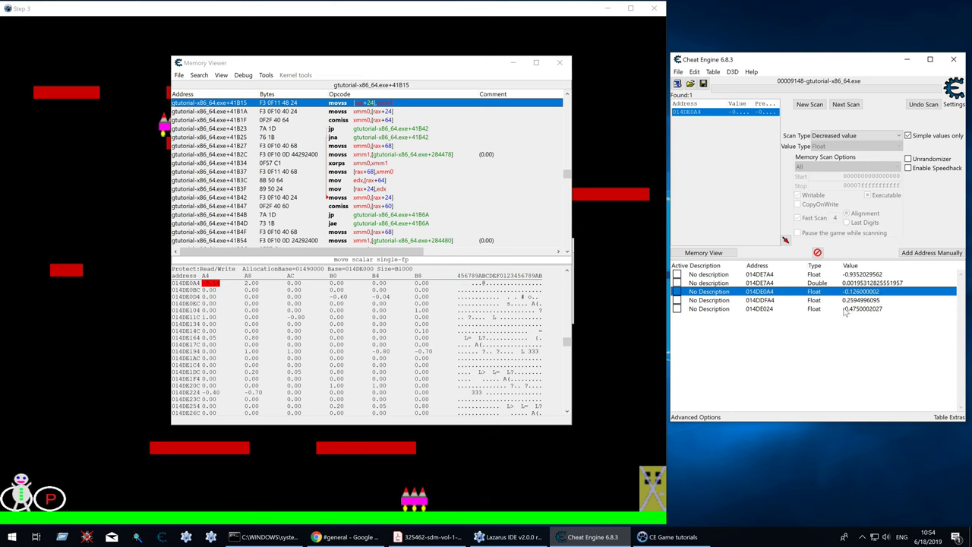
click(856, 309)
click(855, 295)
right_click(854, 294)
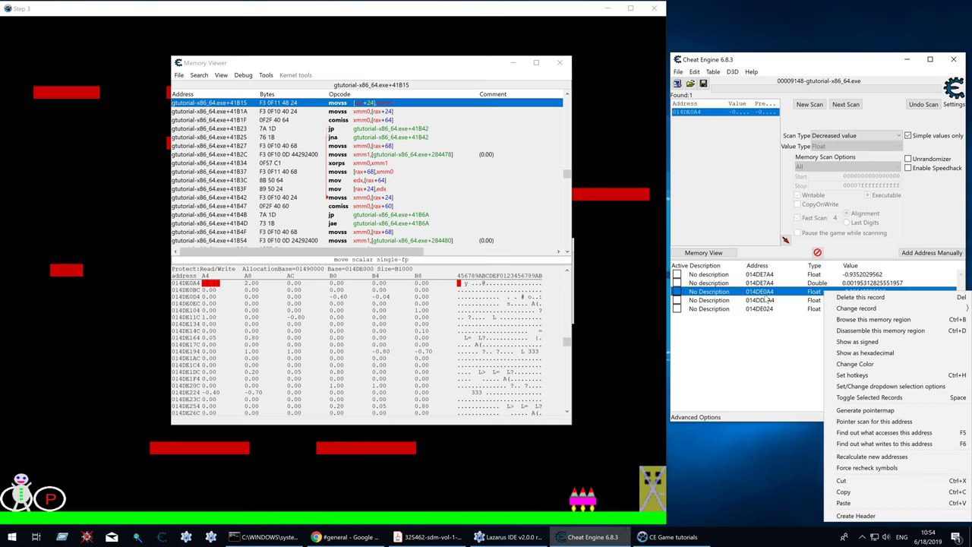
click(873, 302)
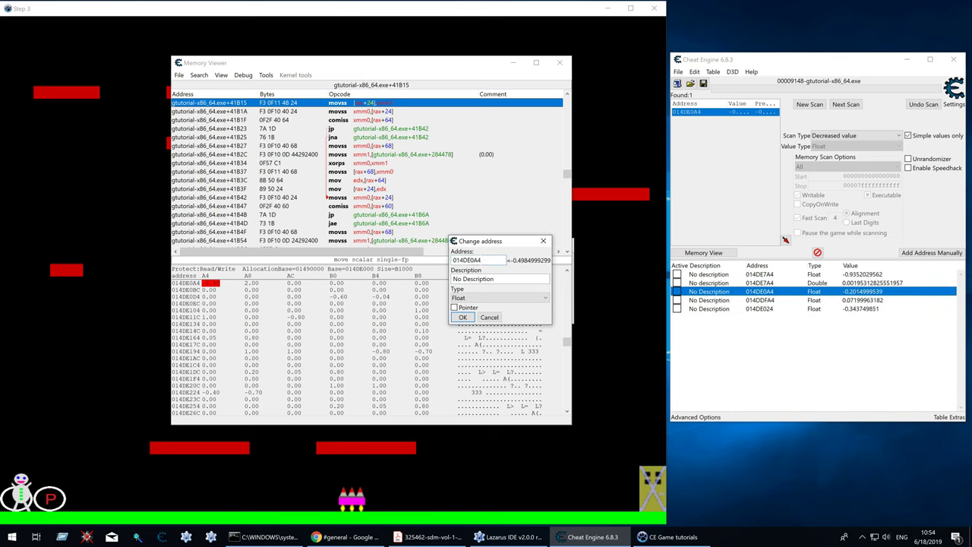
text(+4)
key(Return)
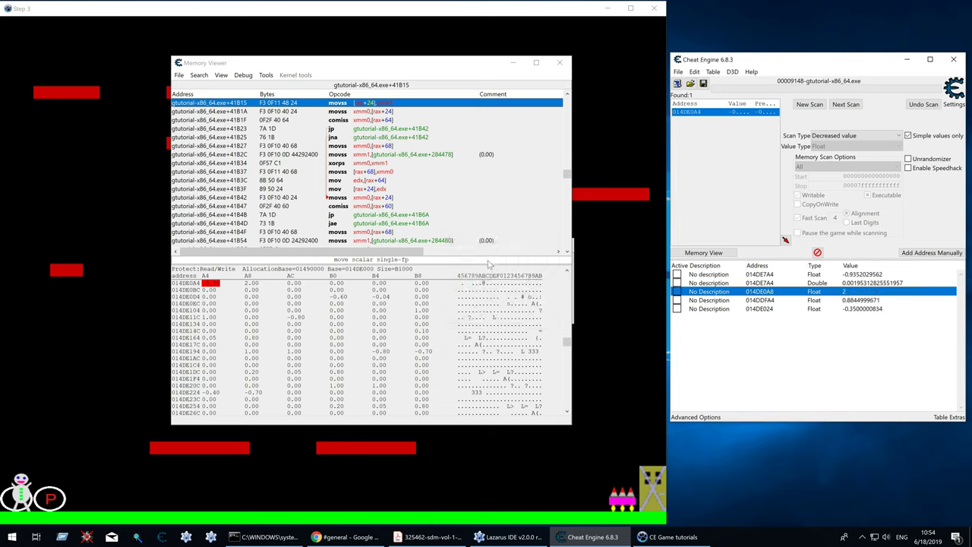
- Add +4 to the other two entries' addresses, making 014DE024 point to 014DE028
double_click(759, 300)
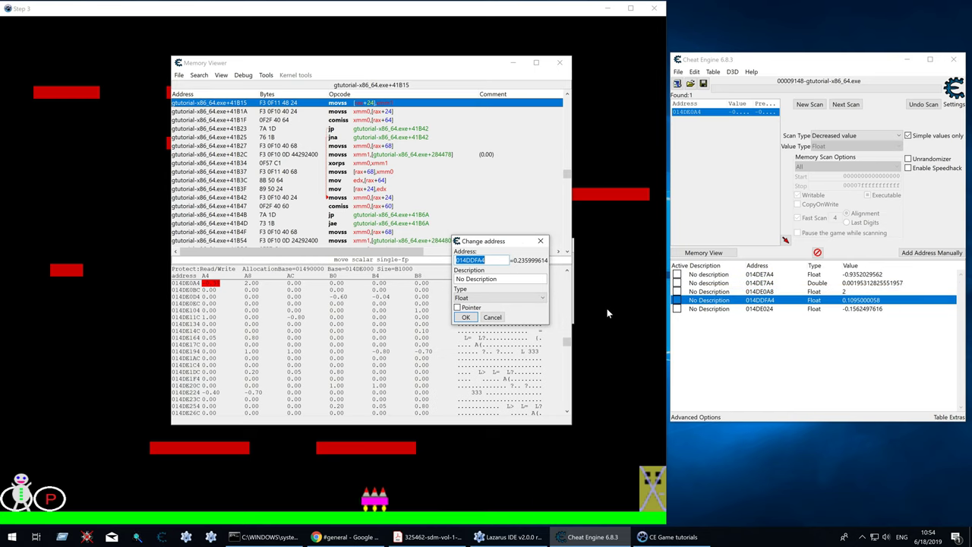
text(+4)
key(Return)
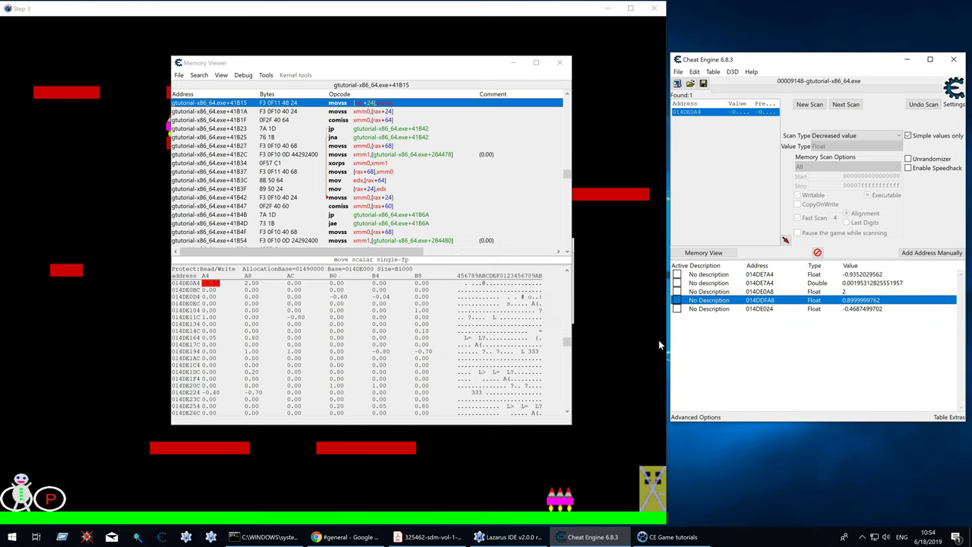
double_click(759, 308)
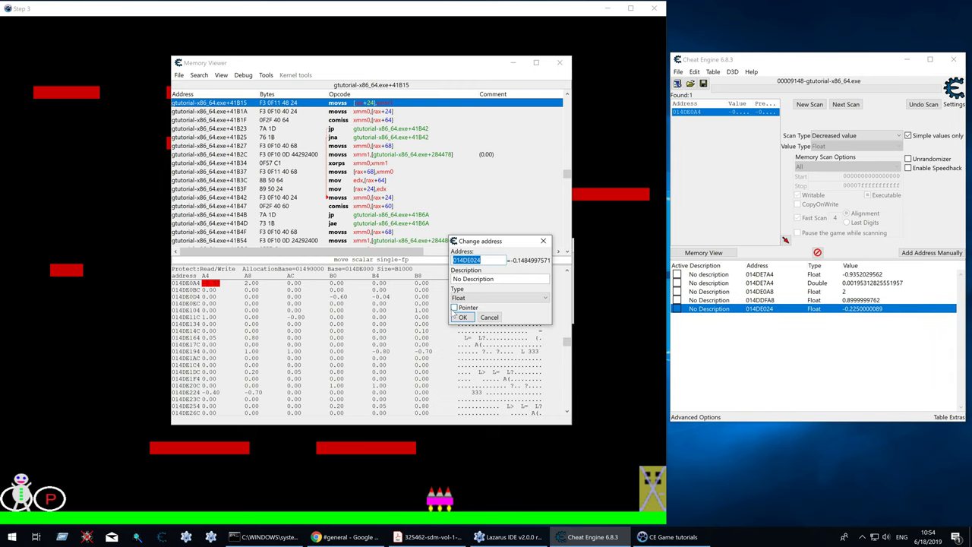
text(+4)
key(Return)
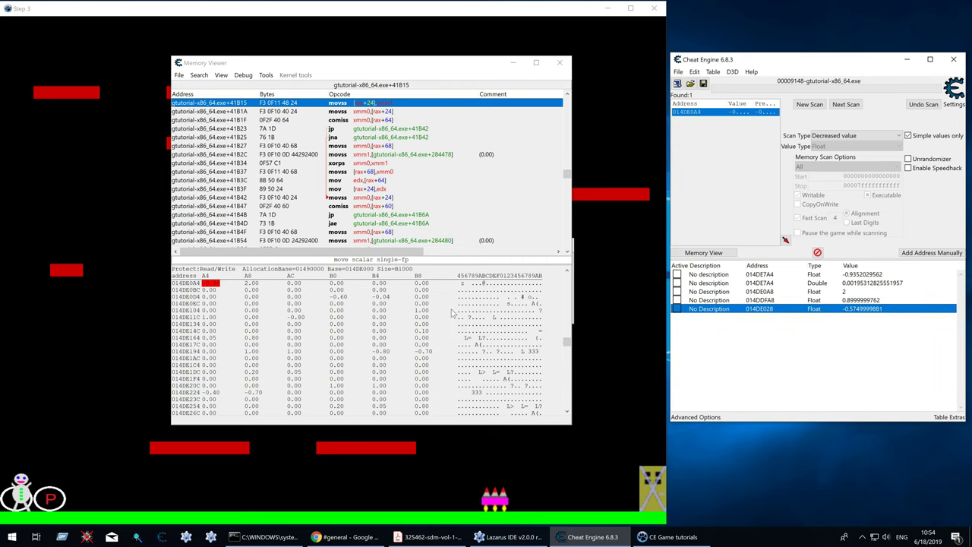
click(836, 300)
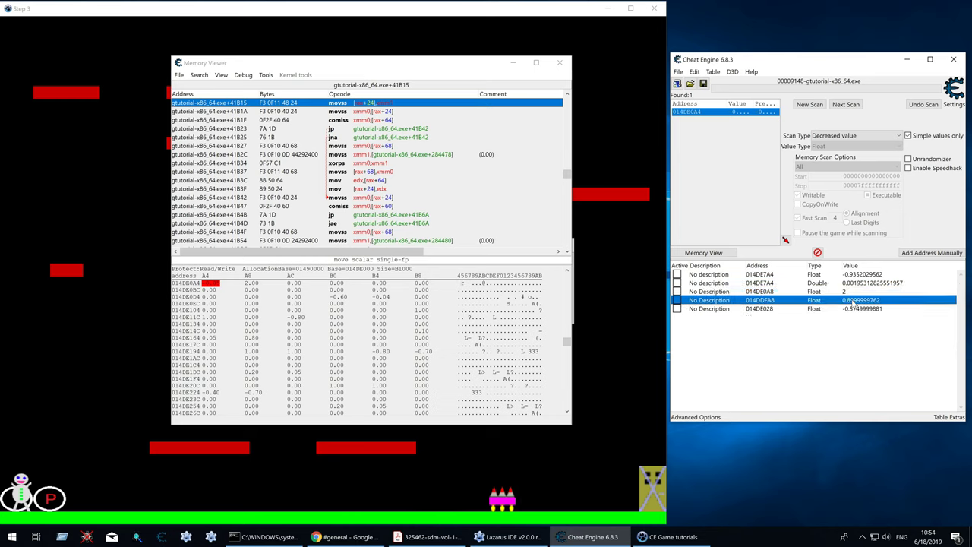
- Set the enemy values at 014DDFA8 and 014DE028 to 2
double_click(852, 300)
text(2)
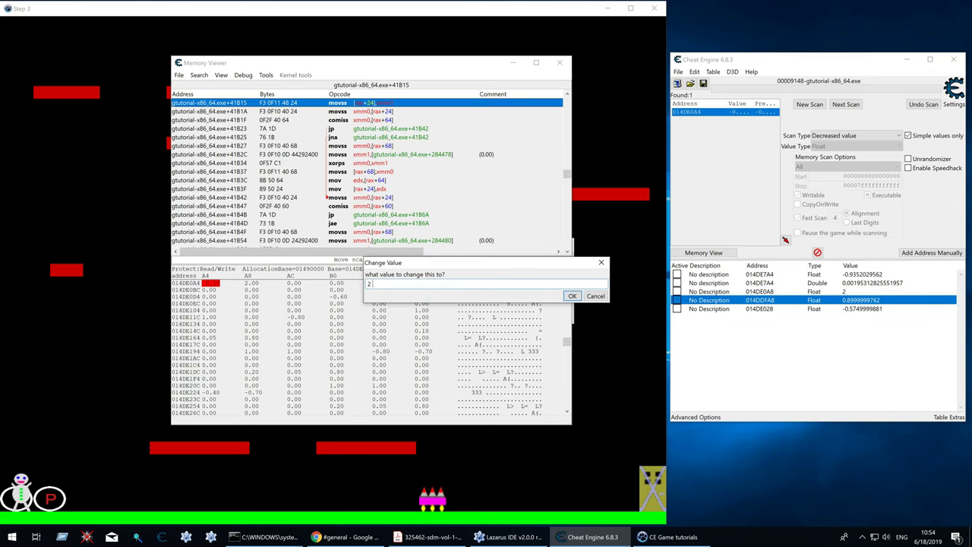
key(Return)
double_click(852, 309)
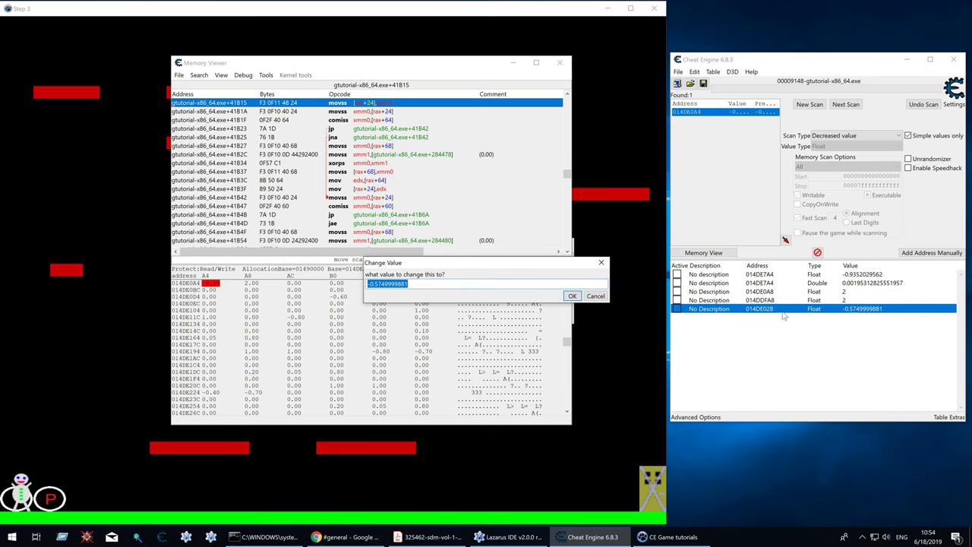
key(Return)
- Freeze the three enemy entries at 014DE0A8, 014DDFA8 and 014DE028
click(677, 291)
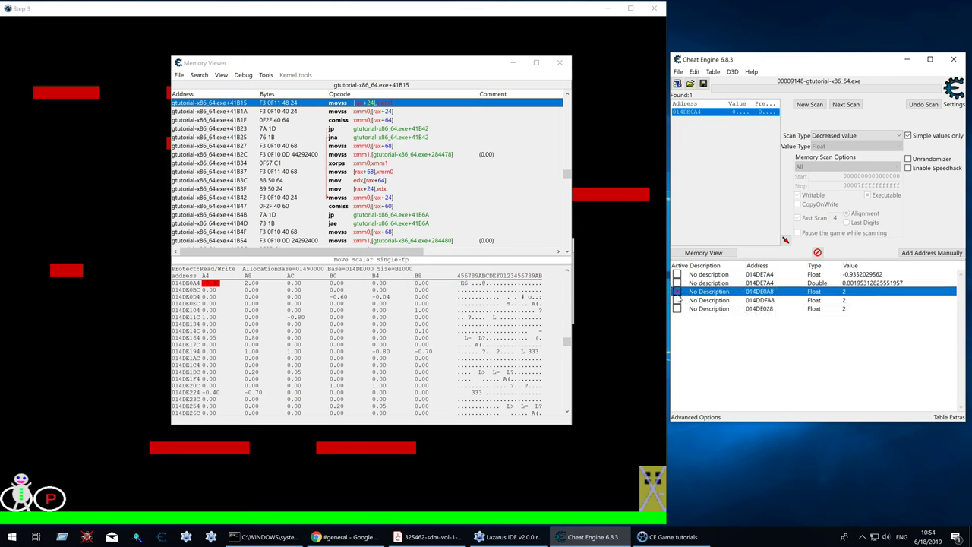
click(677, 300)
click(677, 309)
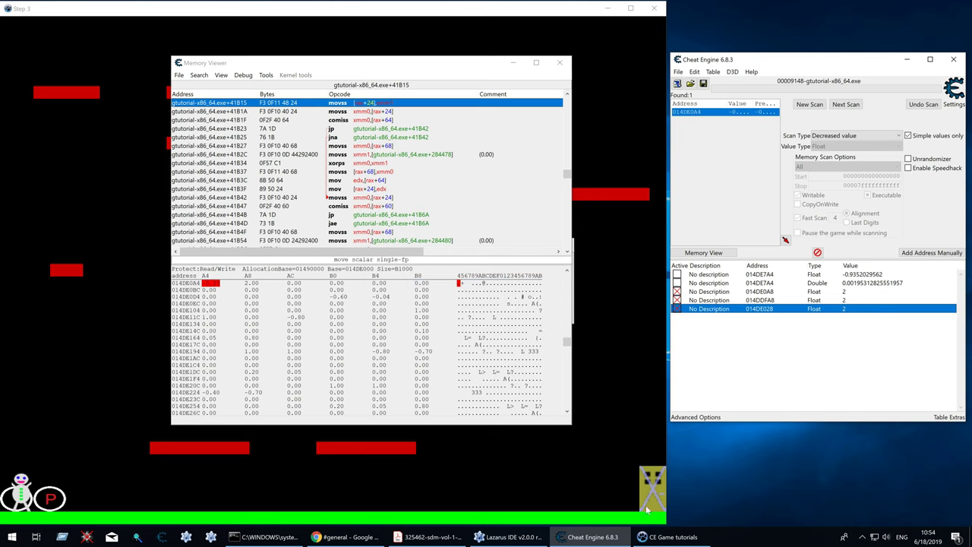
click(844, 362)
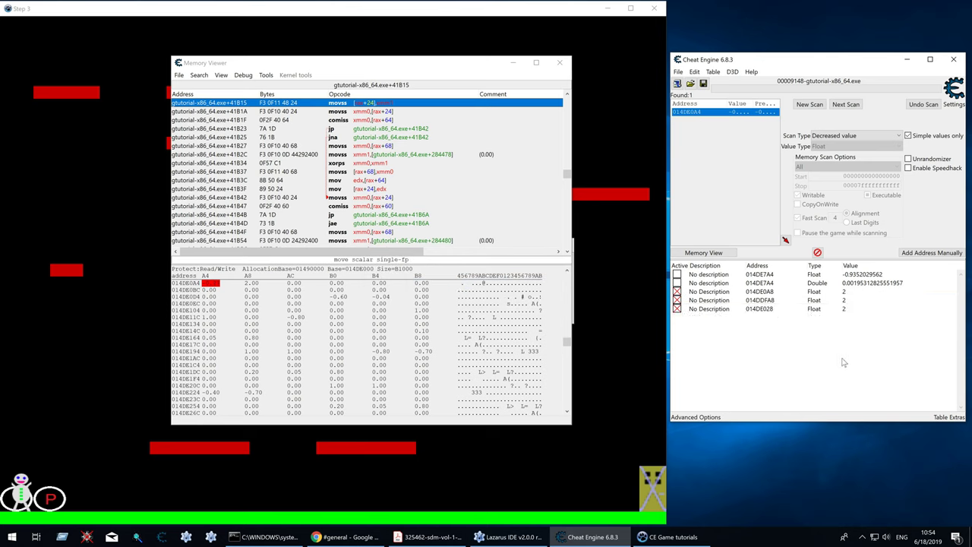
click(615, 371)
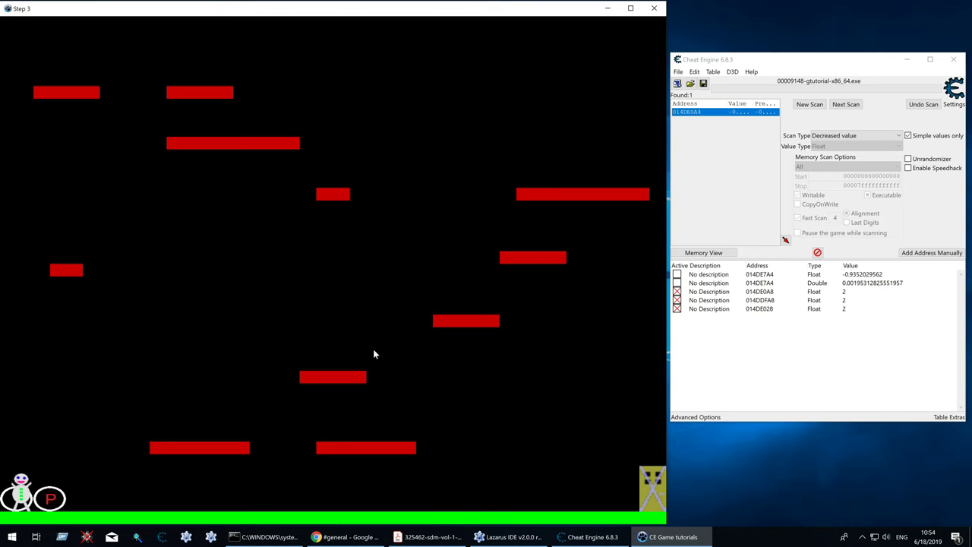
- Jump across the lower left, lower middle and upper middle platforms, turning them green
key(space)
key(Right)
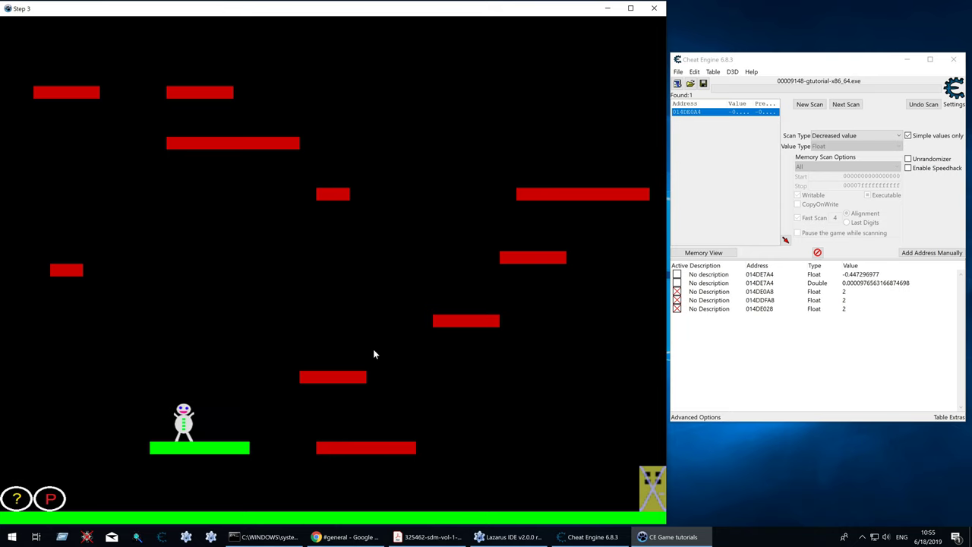
key(Right)
key(space)
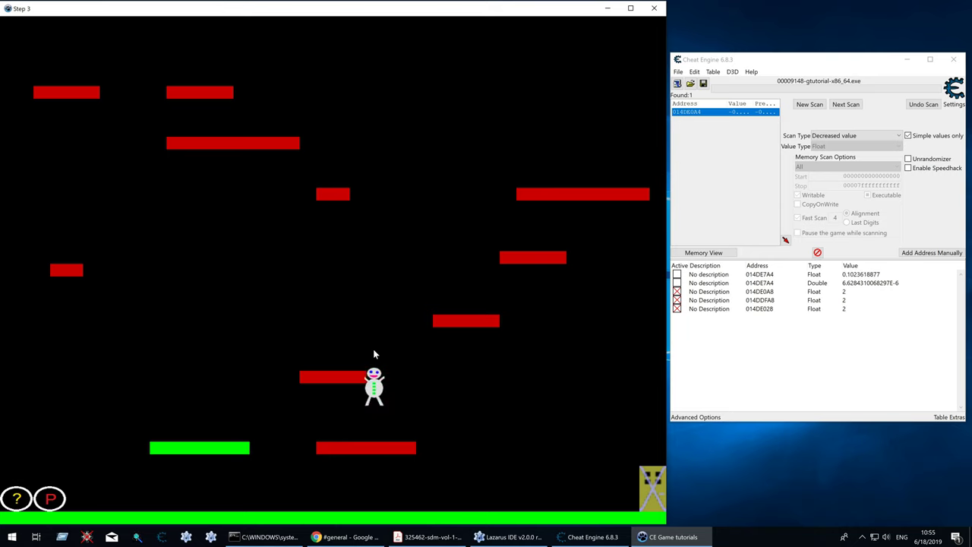
key(Left)
key(space)
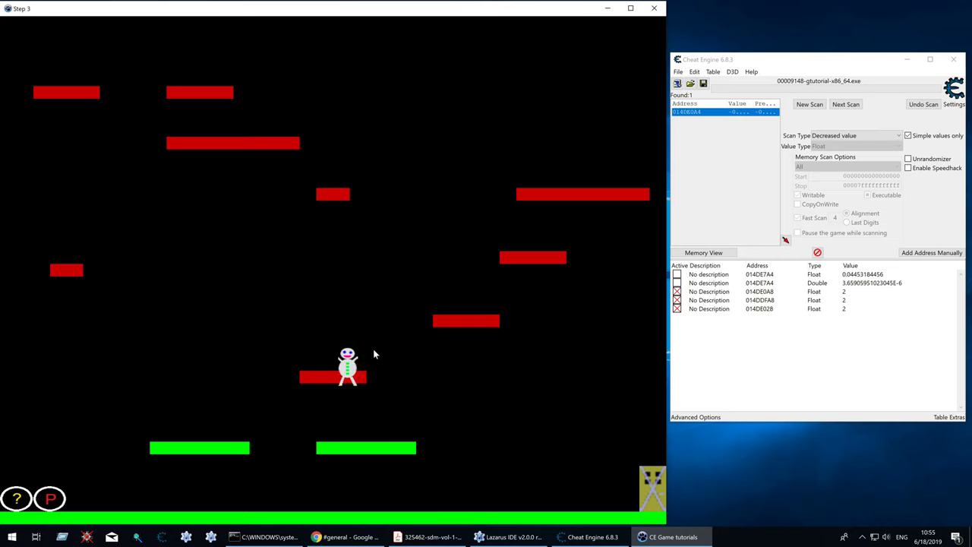
key(Right)
key(space)
key(Left)
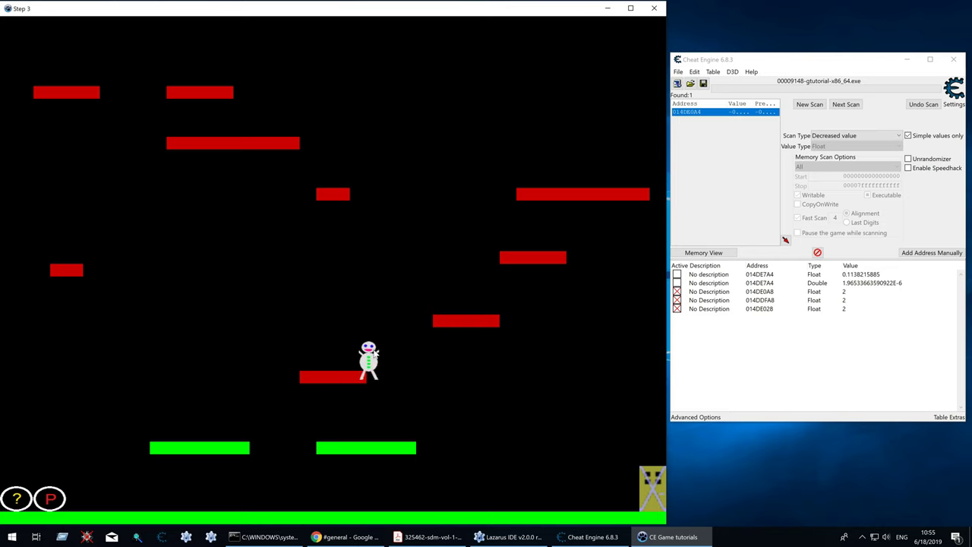
key(Left)
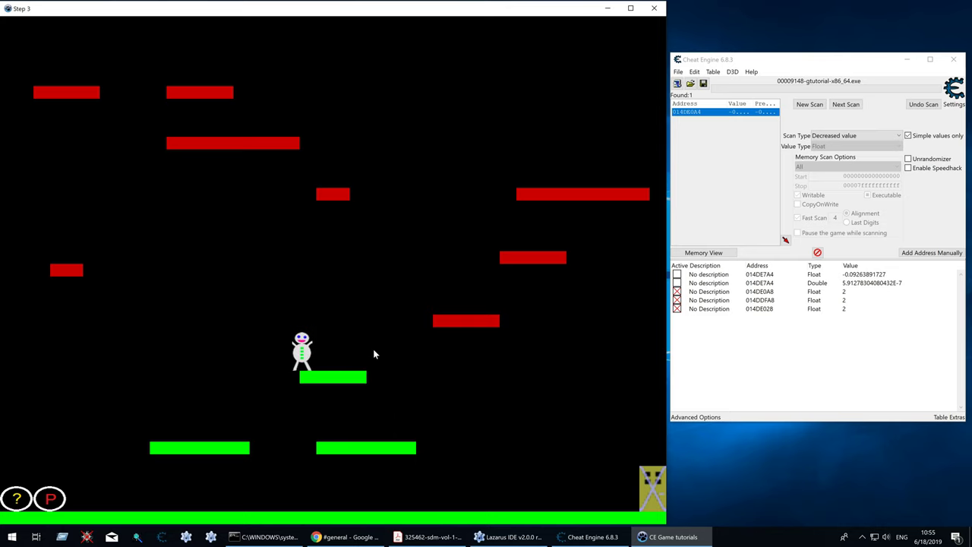
- Climb the right-hand platforms up to the upper-right platform, turning them green
key(Right)
key(space)
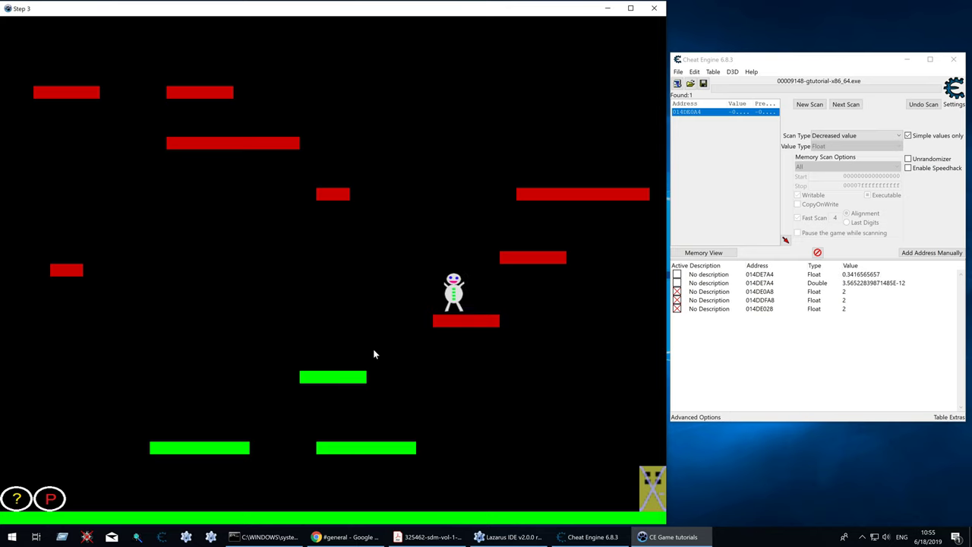
key(space)
key(Right)
key(space)
key(space)
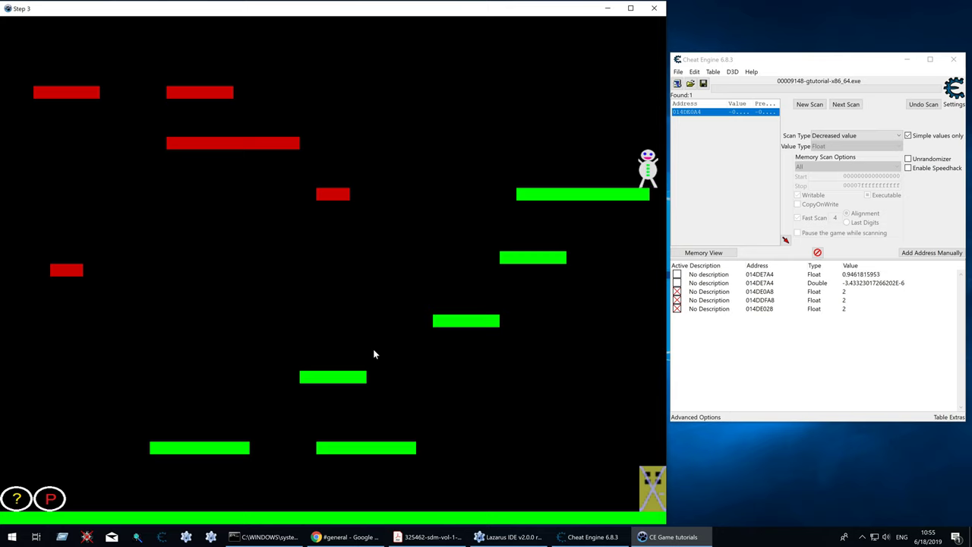
key(Left)
key(space)
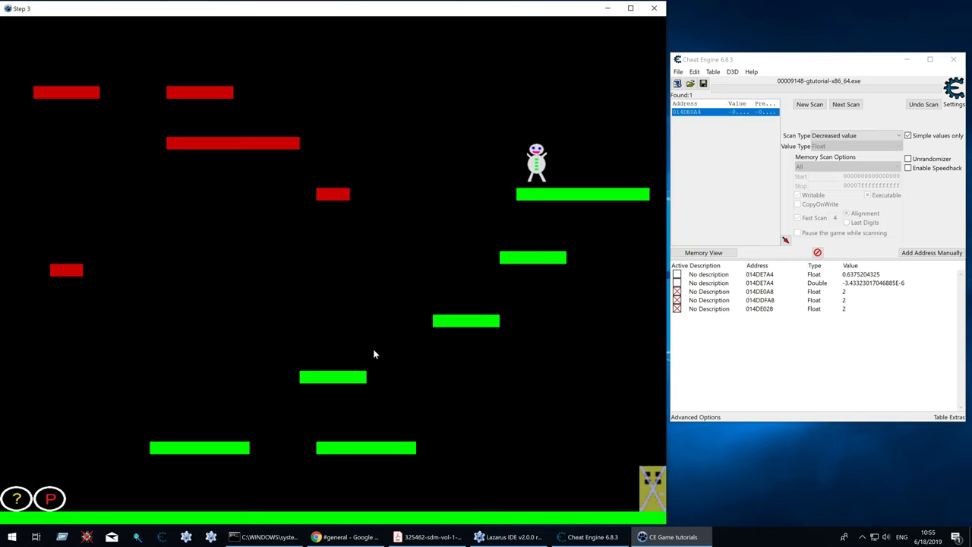
key(Right)
key(space)
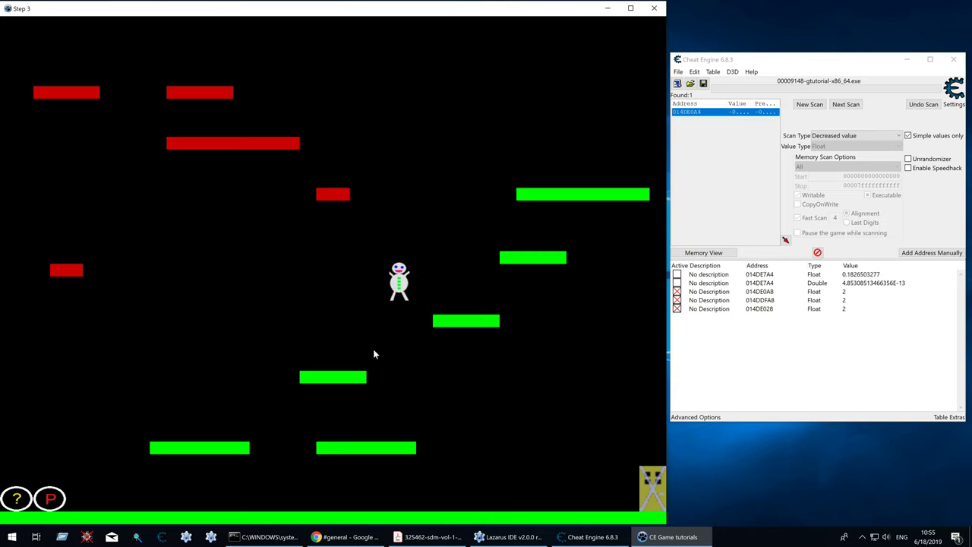
key(Left)
key(Right)
key(space)
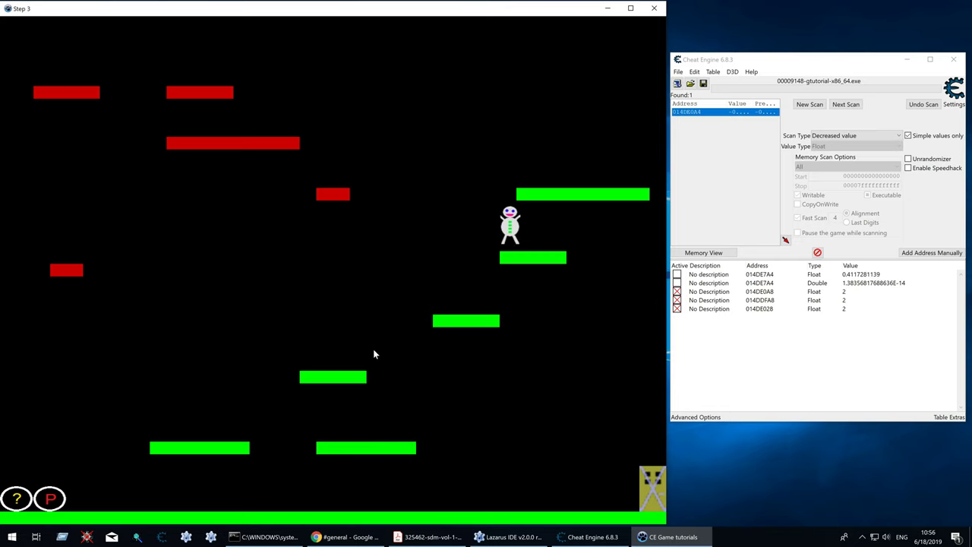
key(Right)
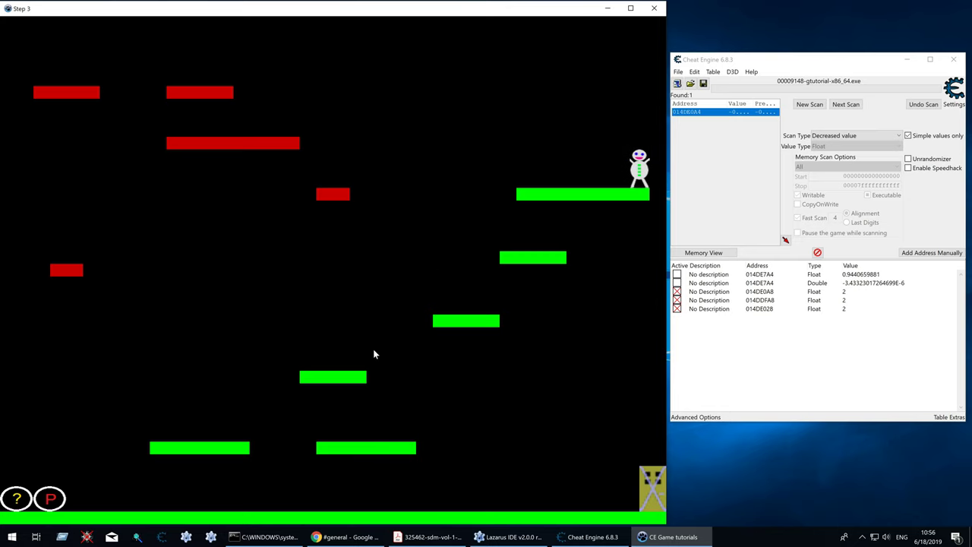
- Leap to the top-left platforms, then drop to the ground and head right to the exit
key(Left)
key(space)
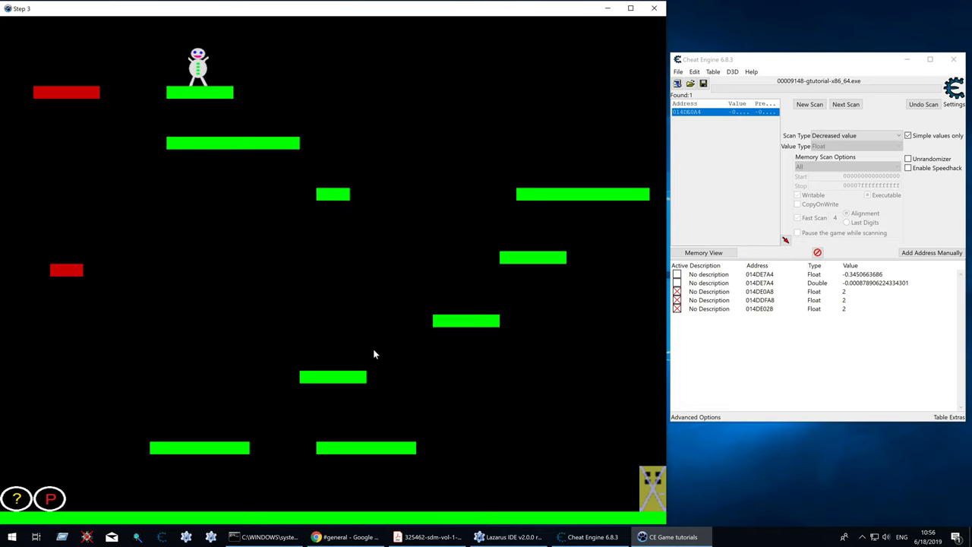
key(Left)
key(space)
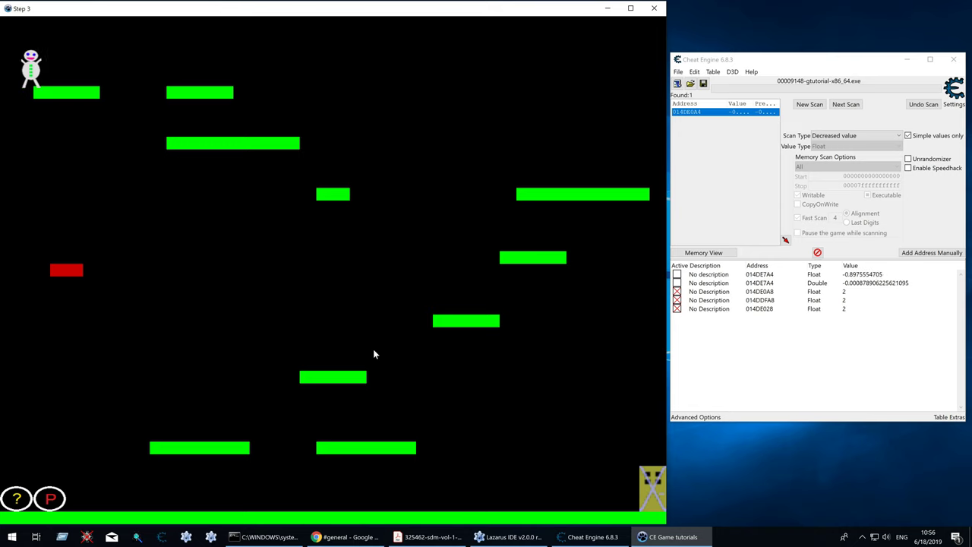
key(Right)
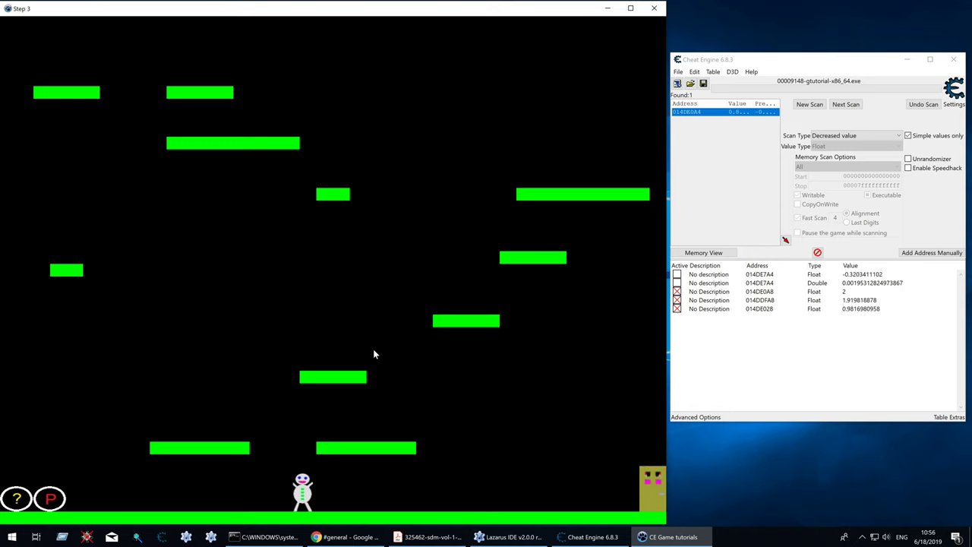
key(Right)
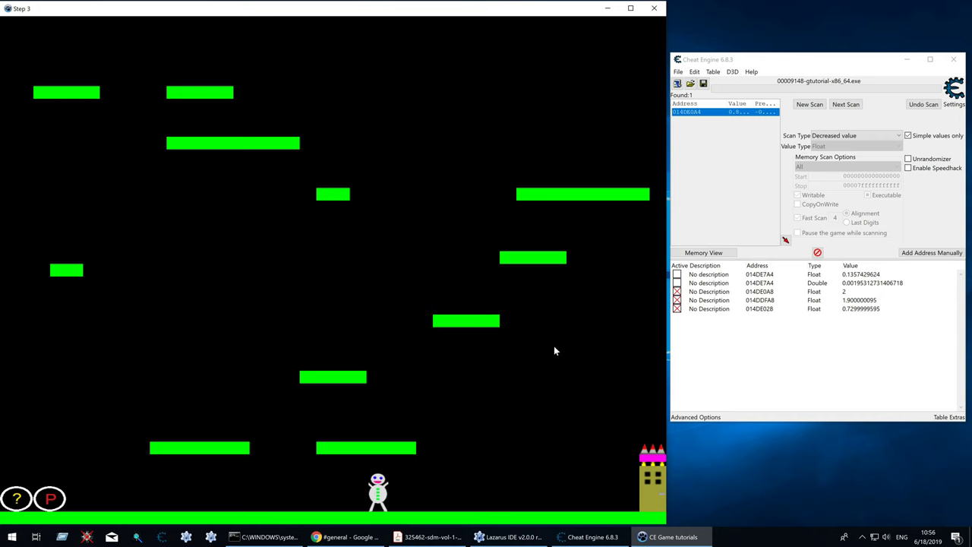
- Walk the character right into the exit castle to complete Step 3
click(716, 296)
key(ctrl+b)
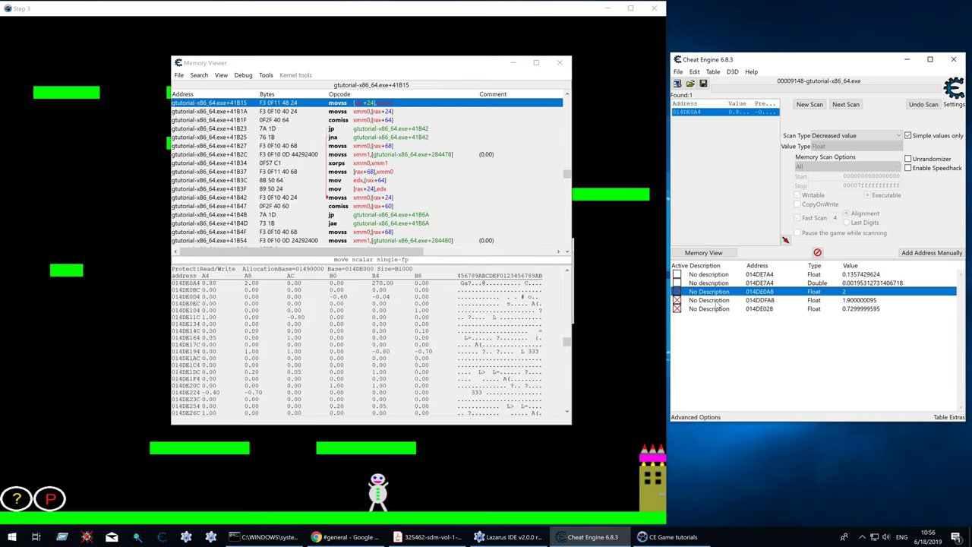
click(641, 379)
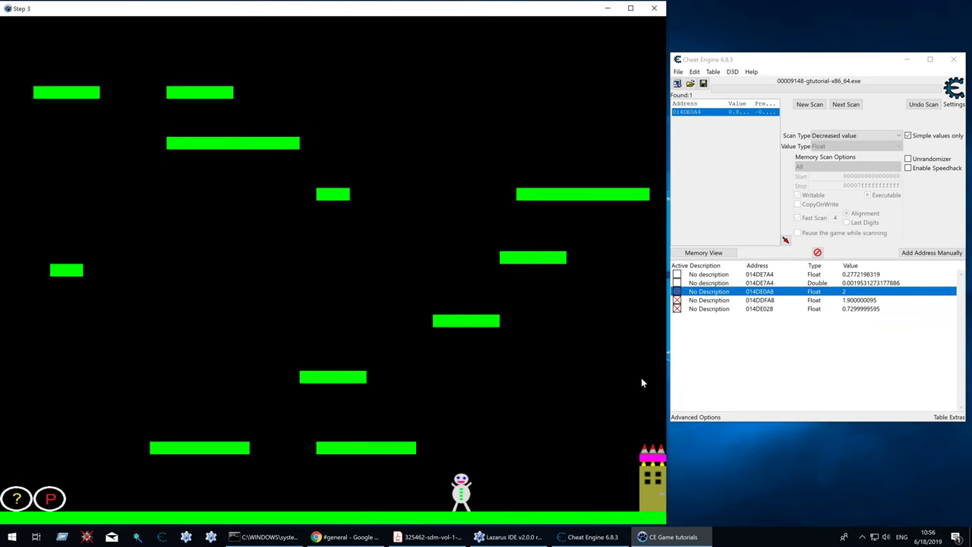
key(Right)
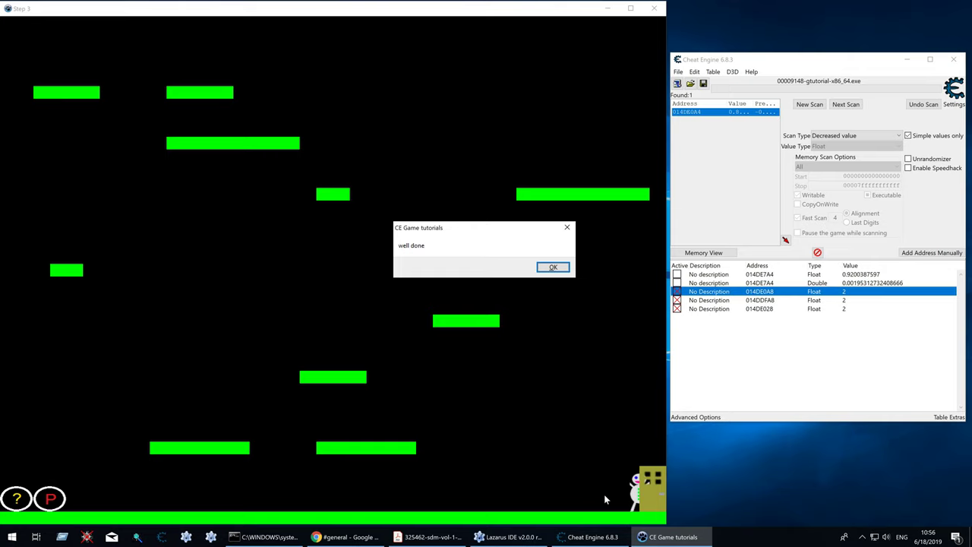
- Dismiss the 'well done' message to reveal the final 'Really well done!!' message
click(553, 268)
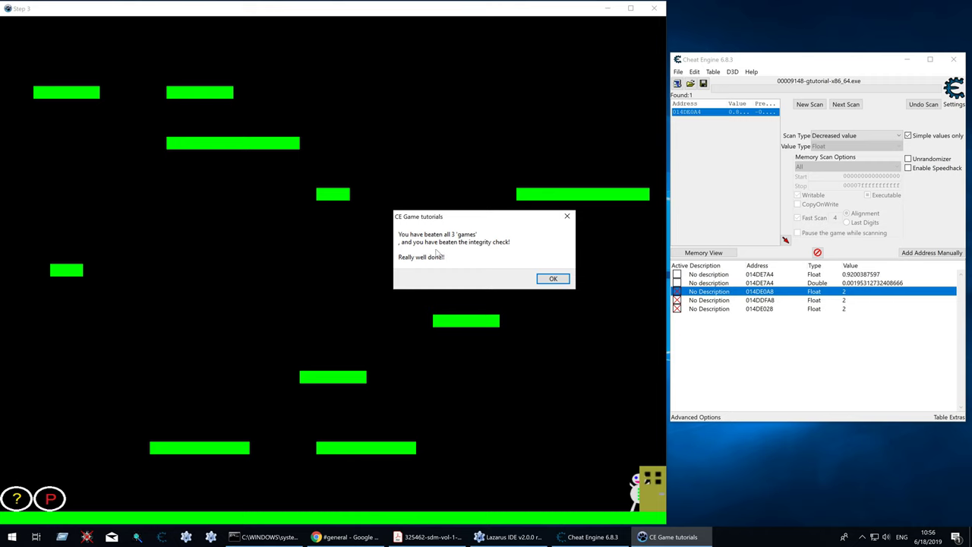